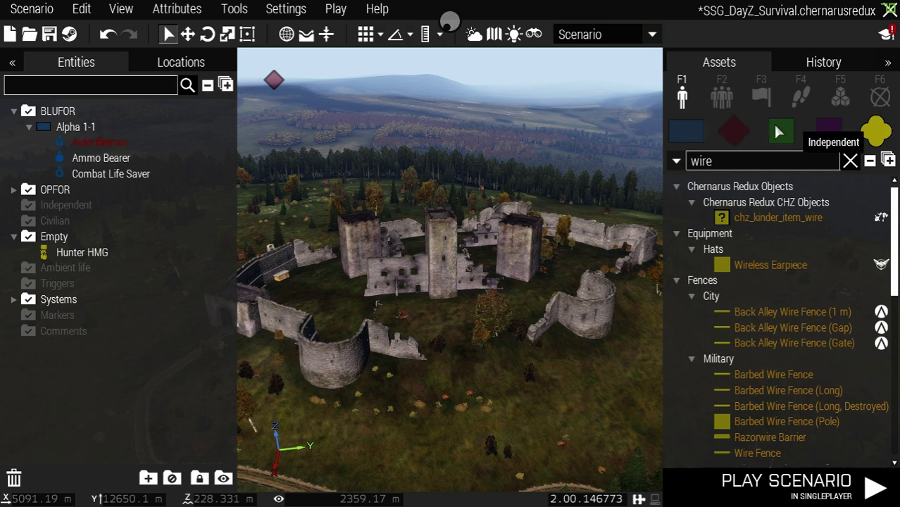
Search the empty object assets for "crash" in place of the previous search term.
left_click(690, 131)
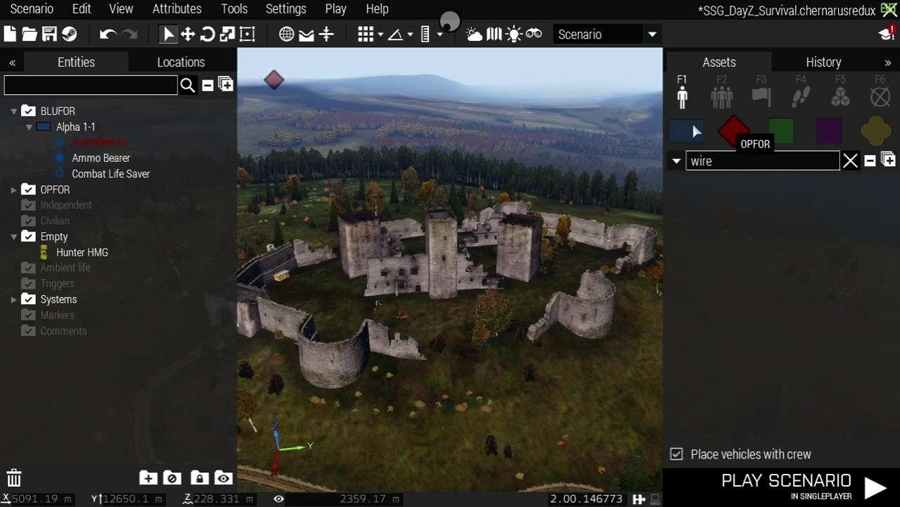
left_click(873, 131)
left_click(869, 161)
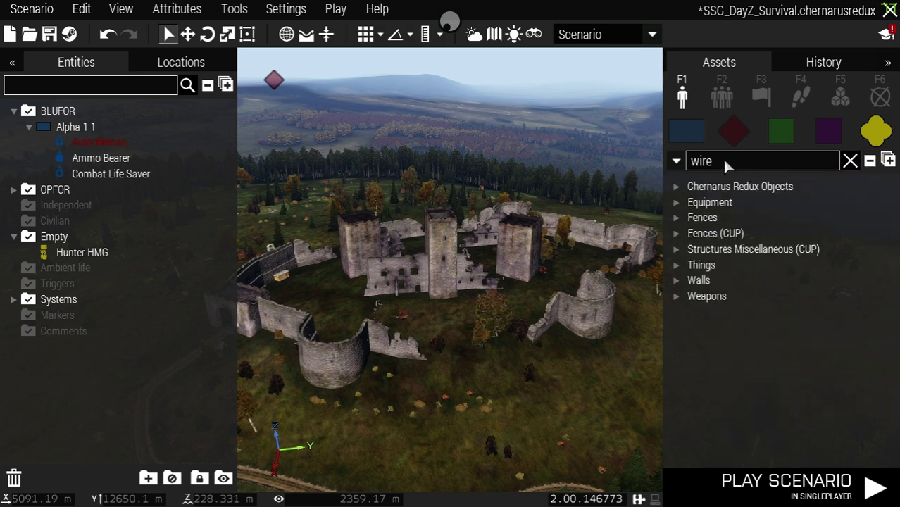
key("BackSpace")
key("BackSpace")
key("BackSpace")
key("BackSpace")
type("crash")
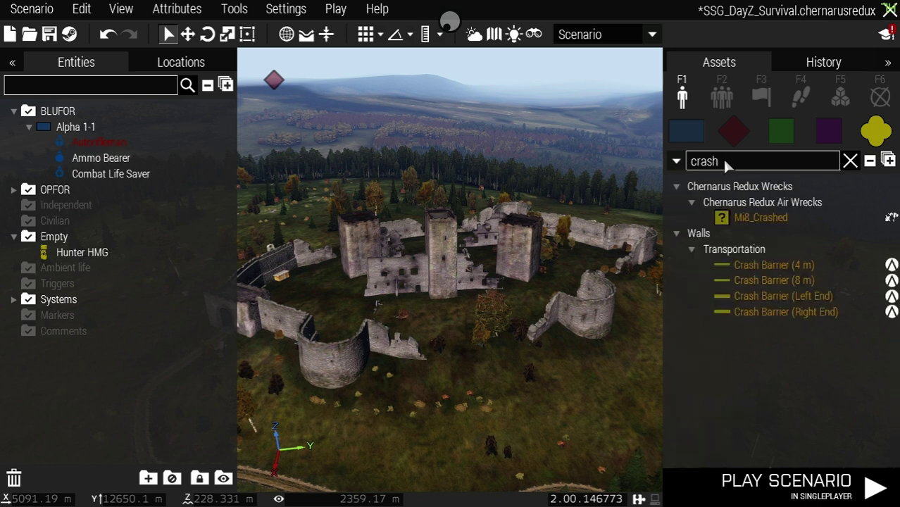
Place the Mi8_Crashed helicopter wreck on the grass in front of the castle's central tower.
mouse_move(741, 217)
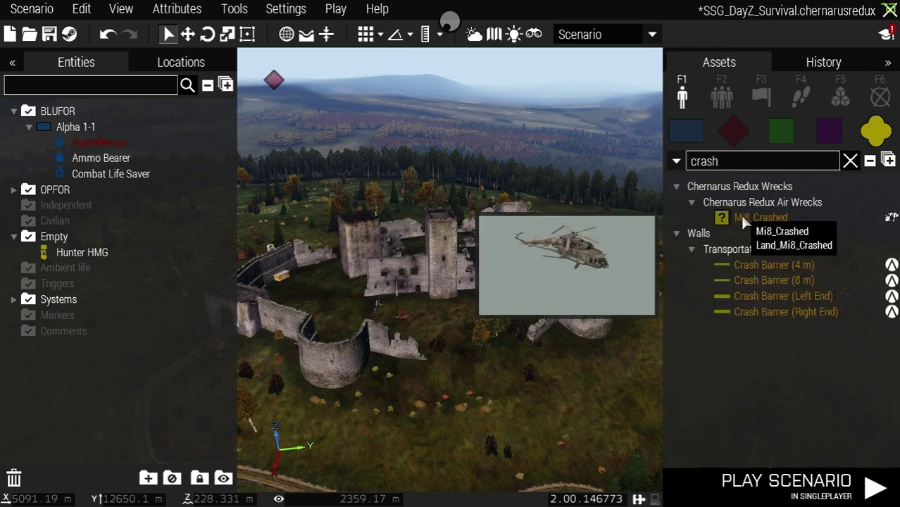
left_click(740, 216)
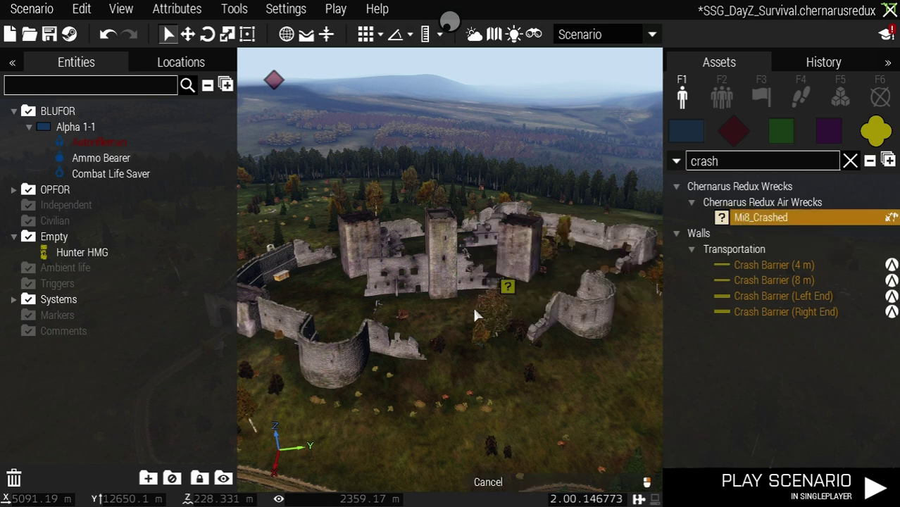
left_click(446, 323)
Find the Smoke effect module by searching the system modules for "smoke" and place it on the helicopter wreck.
scroll(450, 326, "up", 5)
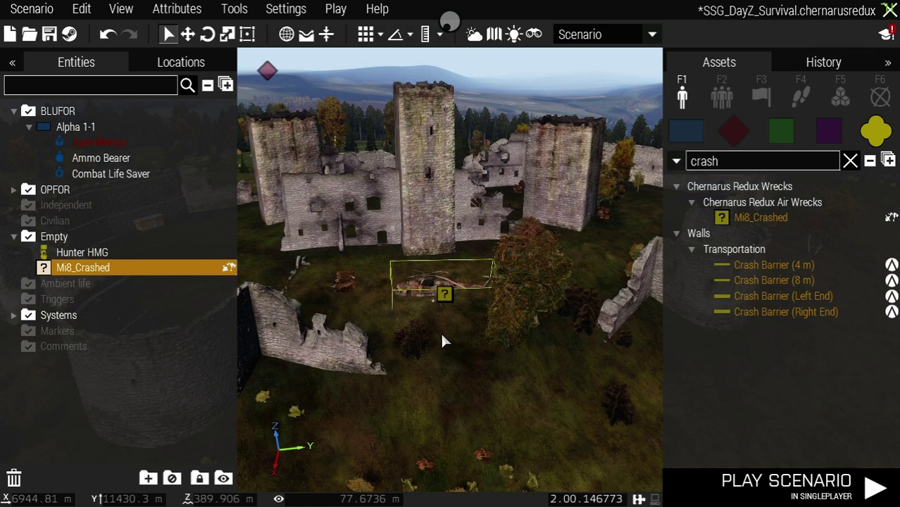
scroll(443, 336, "up", 3)
key("F5")
left_click(729, 161)
type("sm")
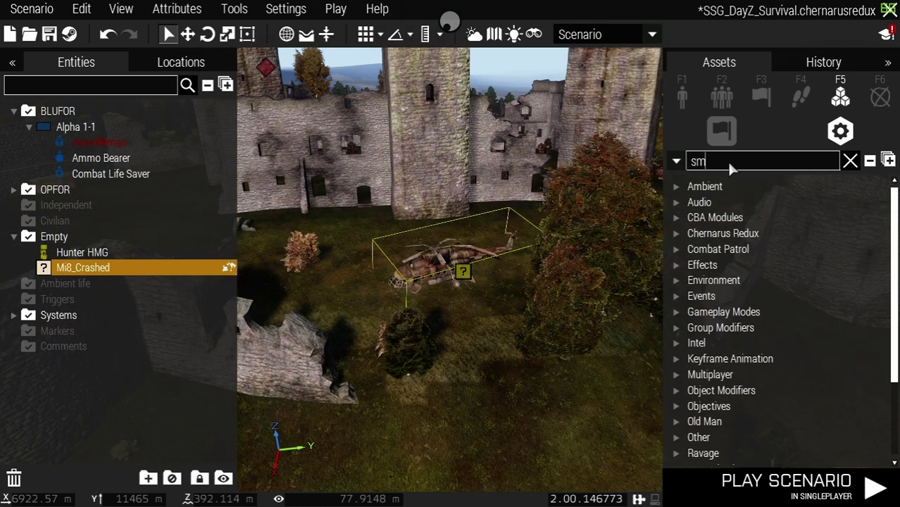
type("oke")
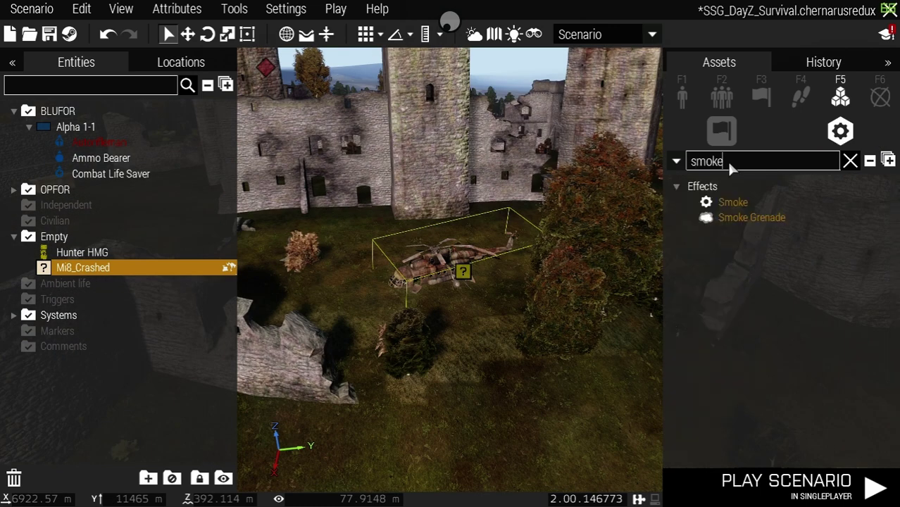
left_click(731, 202)
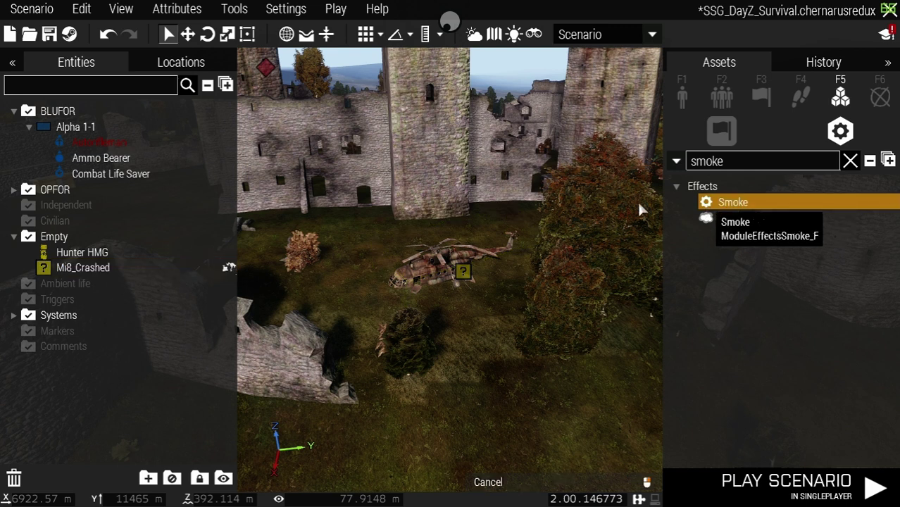
left_click(439, 269)
Clear the asset search and expand the Military fences category of the empty objects.
scroll(467, 297, "up", 3)
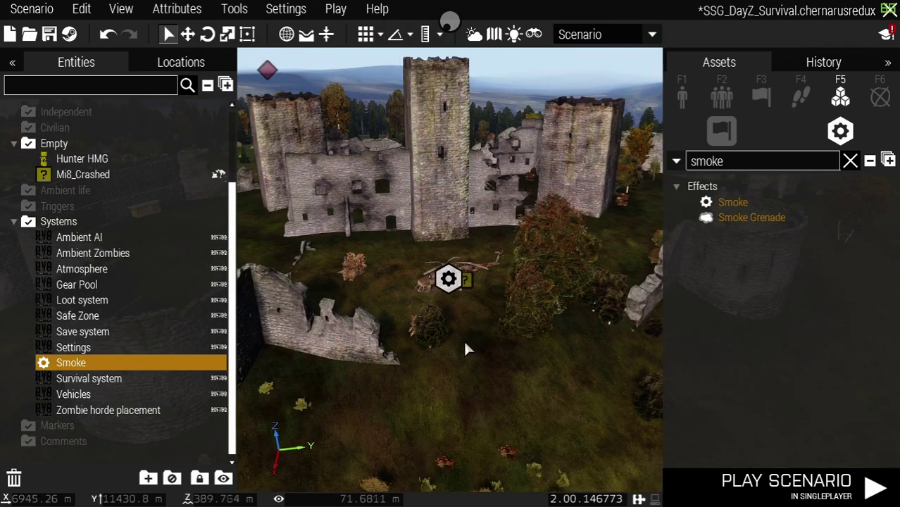
scroll(471, 367, "up", 2)
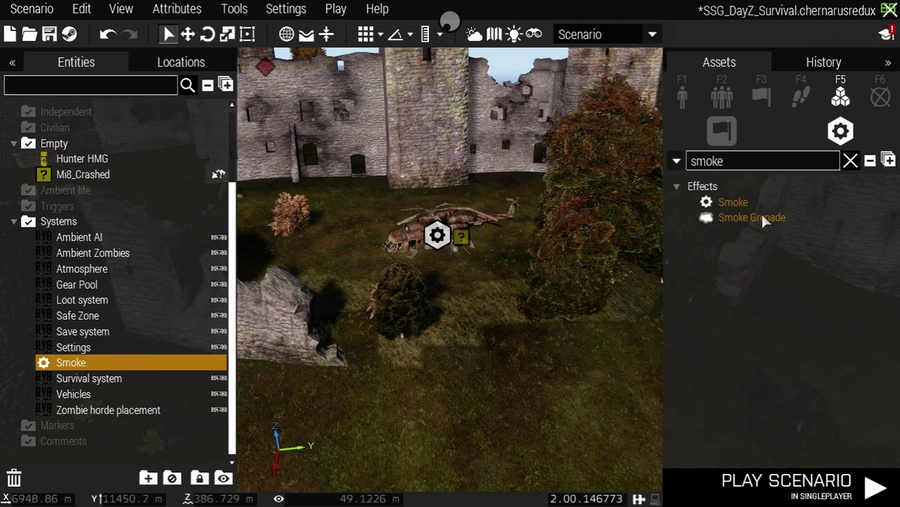
left_click(850, 161)
left_click(682, 98)
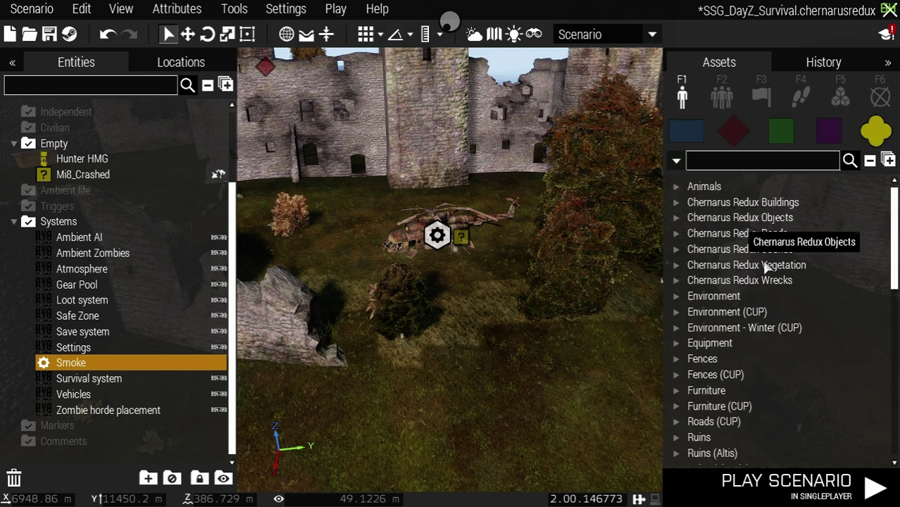
scroll(718, 316, "down", 1)
left_click(683, 333)
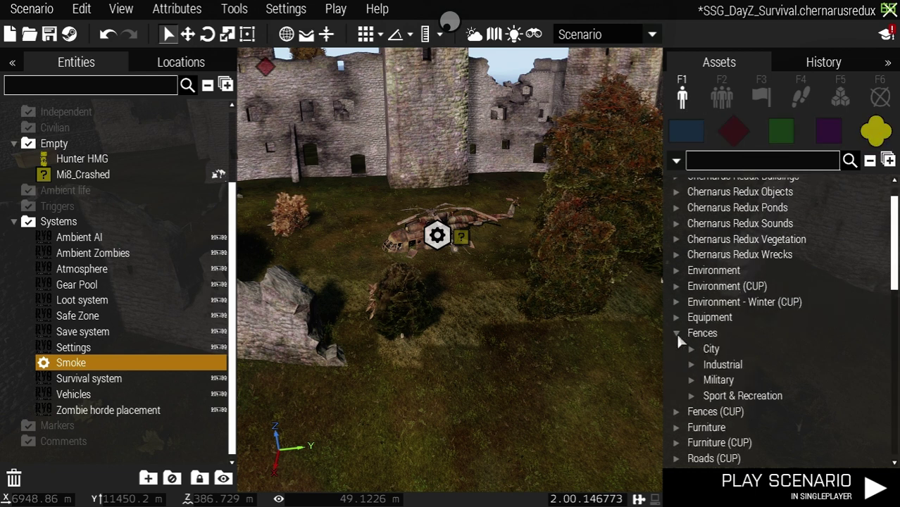
scroll(757, 310, "down", 2)
left_click(688, 329)
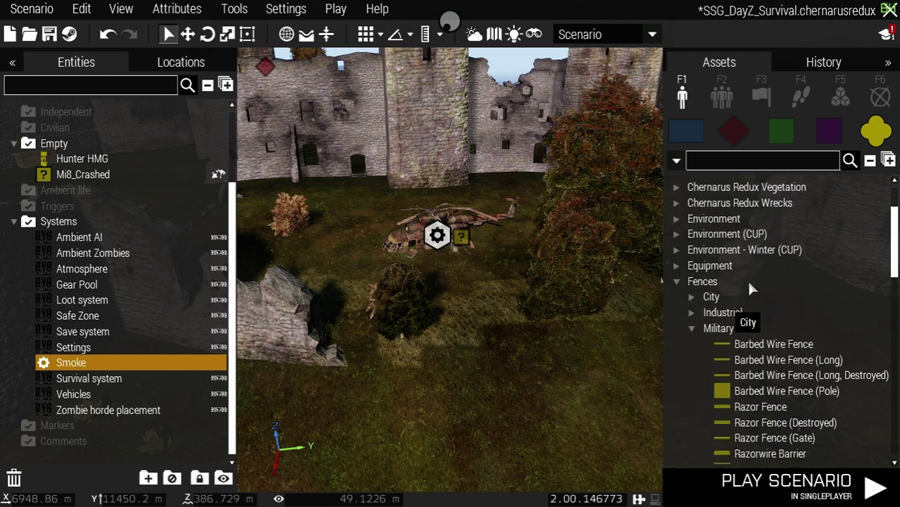
scroll(753, 279, "down", 3)
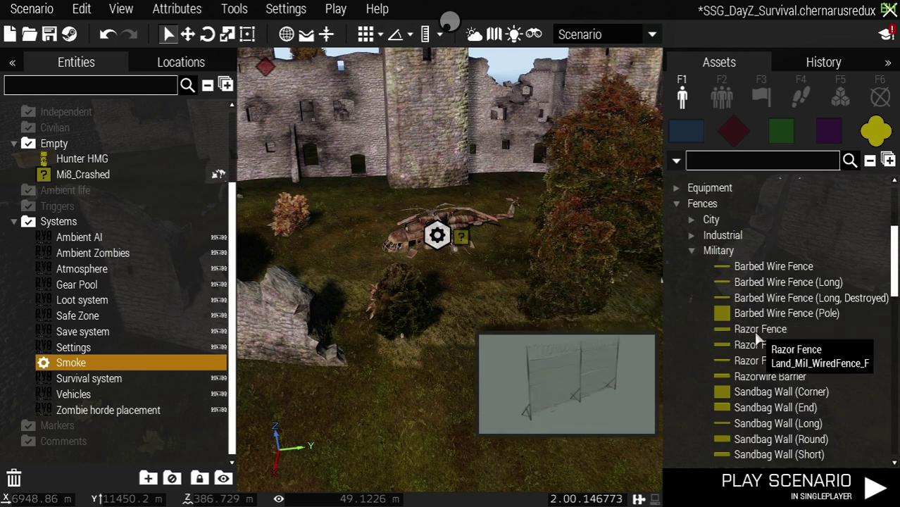
scroll(757, 387, "down", 1)
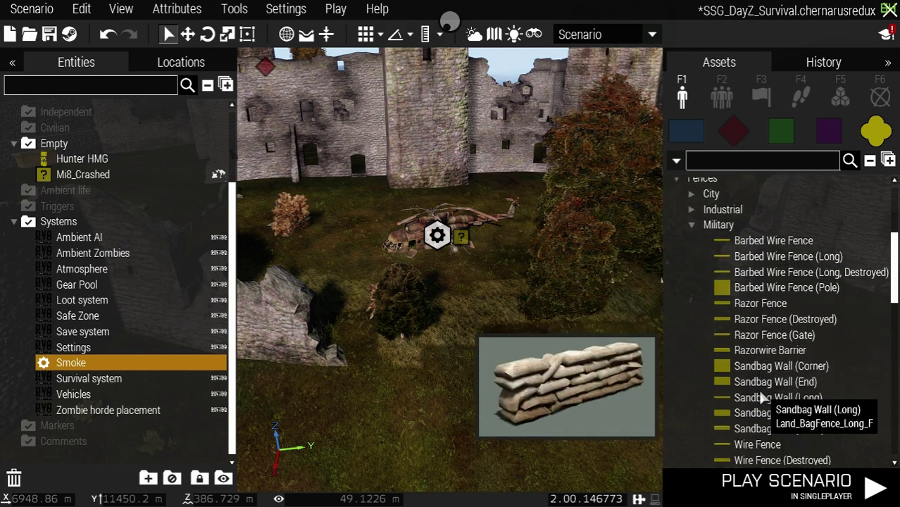
Place two Razorwire Barriers in a line in front of the helicopter wreck, starting at the end of the ruined wall, and rotate the second.
left_click(762, 351)
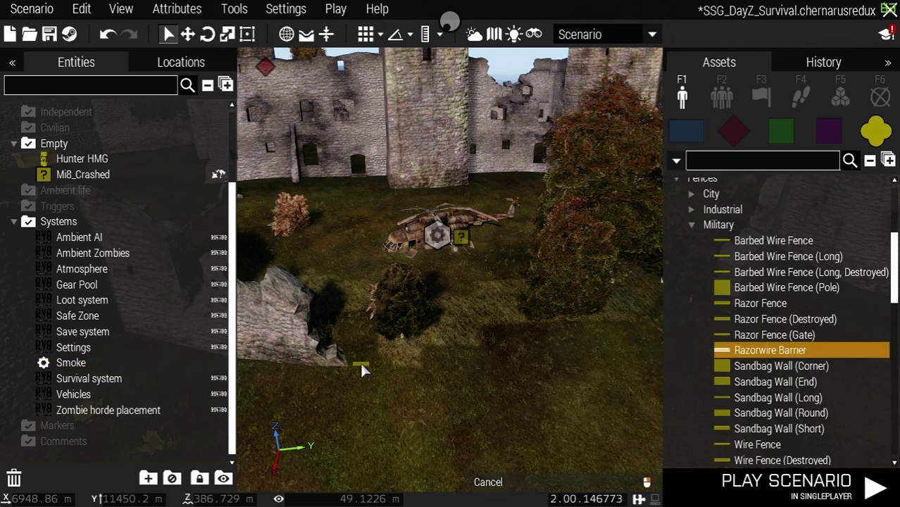
left_click(360, 369)
left_click_drag(361, 385, 399, 352)
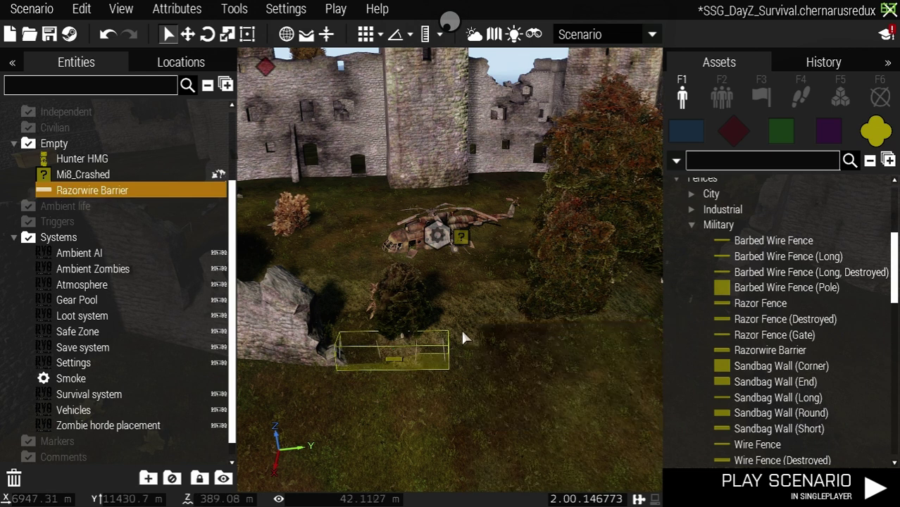
left_click_drag(770, 350, 506, 315)
left_click_drag(534, 366, 497, 353, "shift")
Extend the razorwire line toward the opposite ruined wall with two more Razorwire Barriers, each joined to the previous one.
right_click_drag(496, 353, 635, 376)
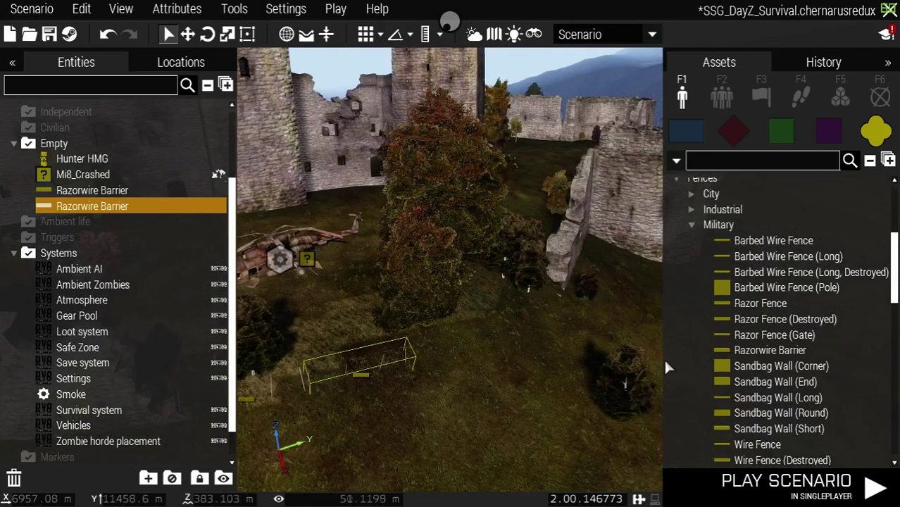
left_click_drag(770, 349, 416, 308)
left_click_drag(489, 349, 438, 347)
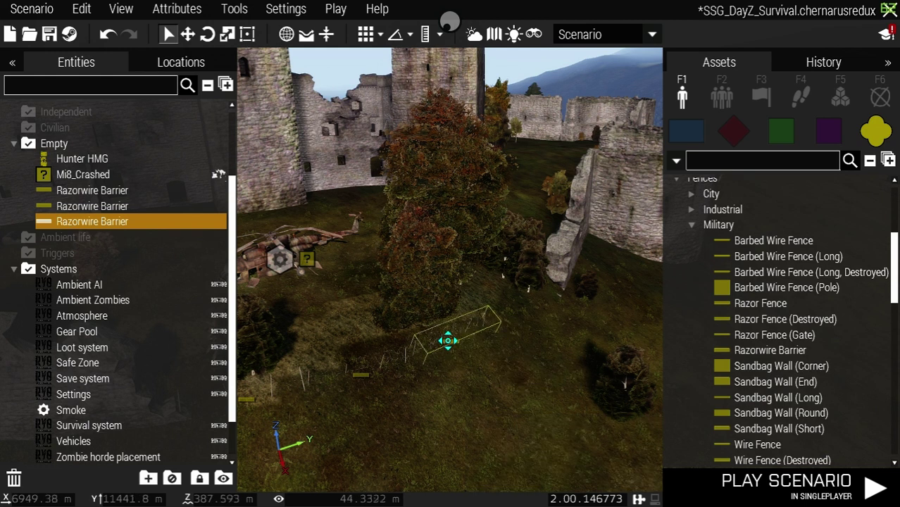
left_click(747, 350)
left_click(525, 318)
left_click_drag(515, 328, 459, 319)
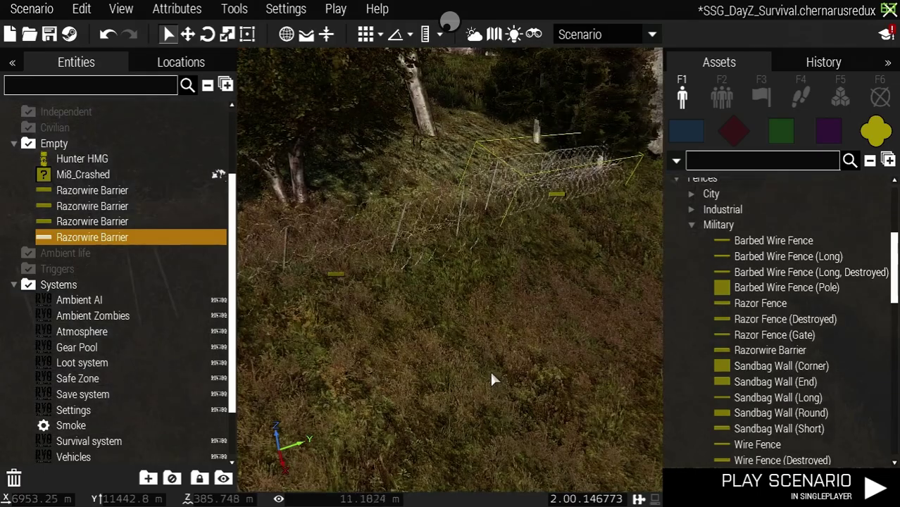
Place a BLUFOR NATO Asst. Autorifleman between the helicopter wreck and the razorwire, facing outward over the fence.
middle_click(460, 319)
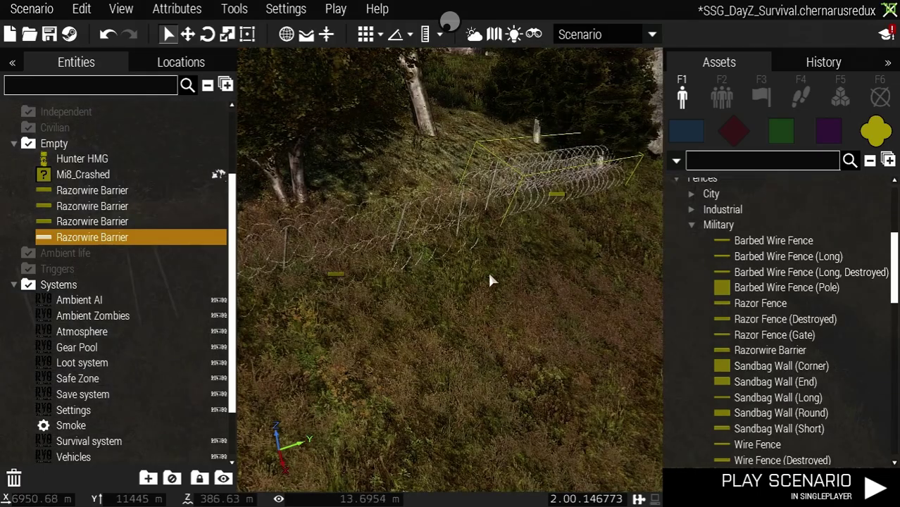
key("s")
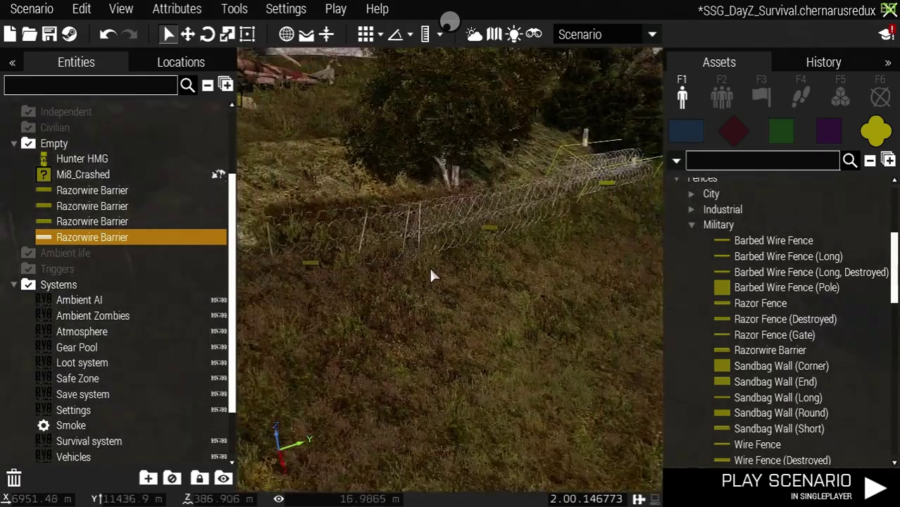
key("s")
right_click_drag(473, 304, 381, 286)
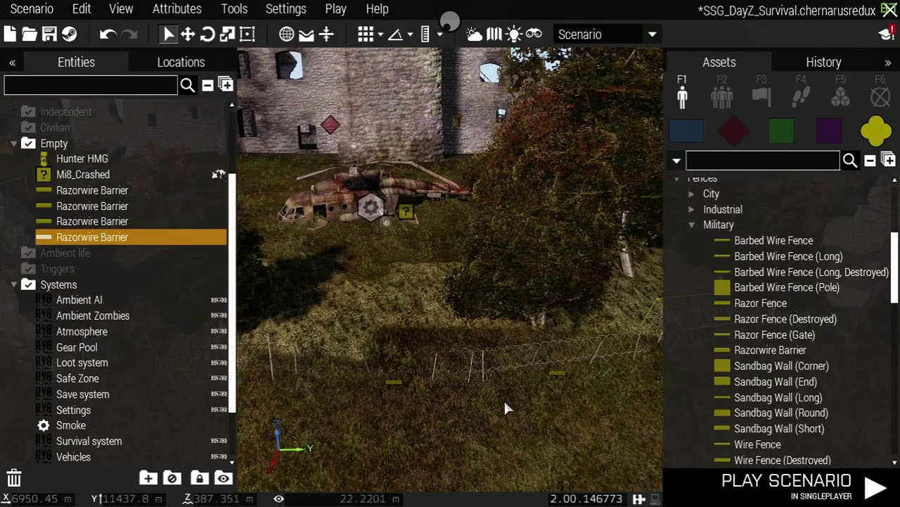
key("s")
key("s")
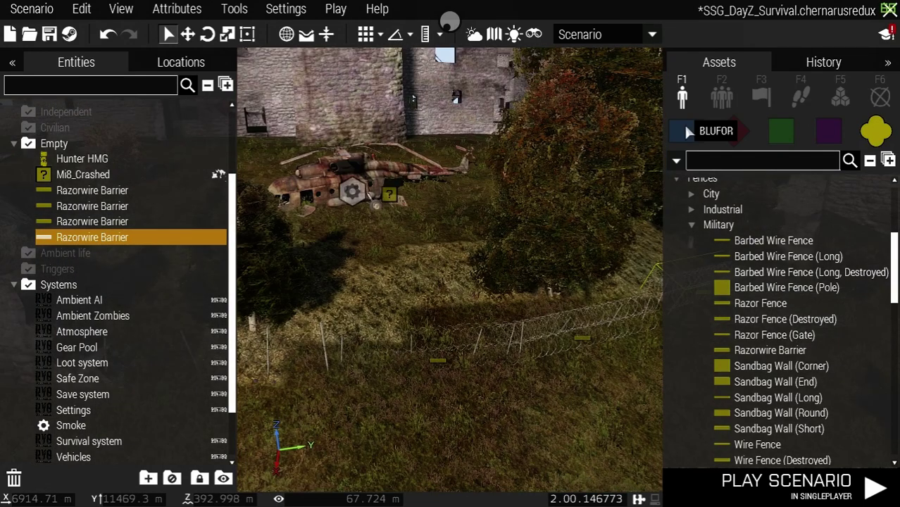
left_click(676, 131)
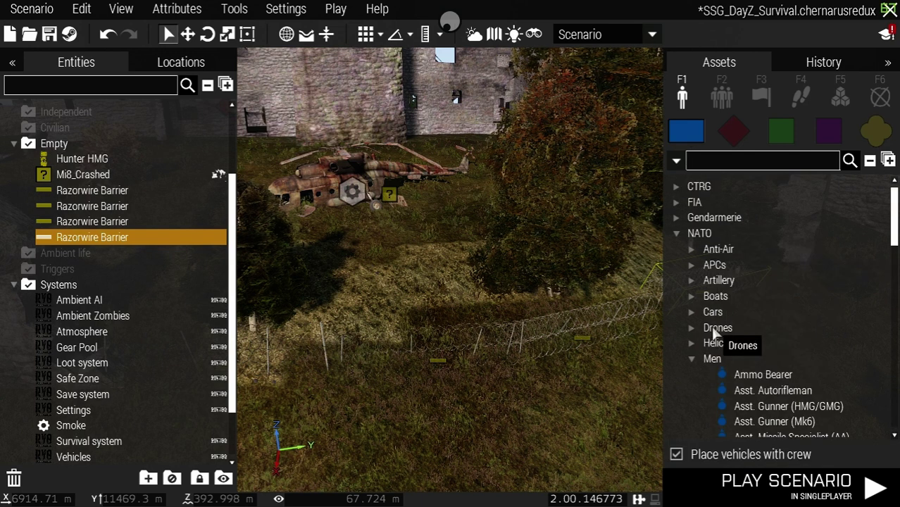
key("a")
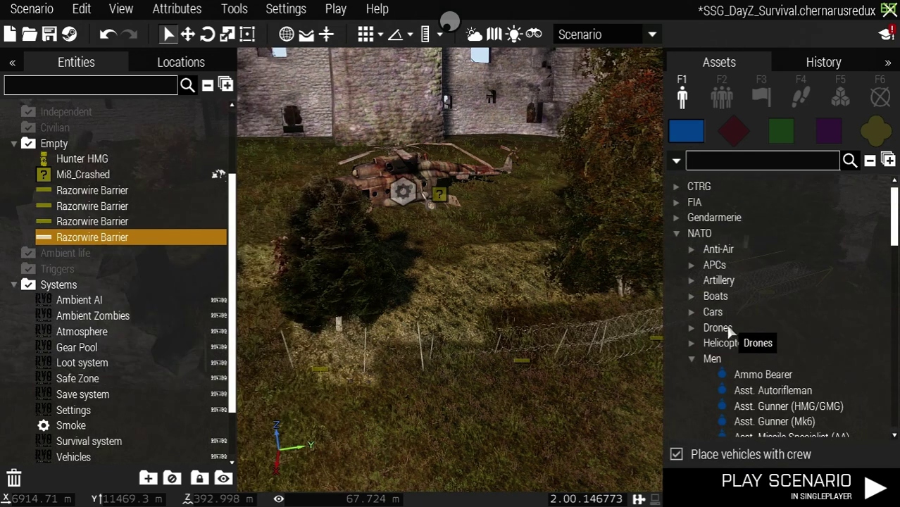
left_click(766, 391)
left_click(522, 304)
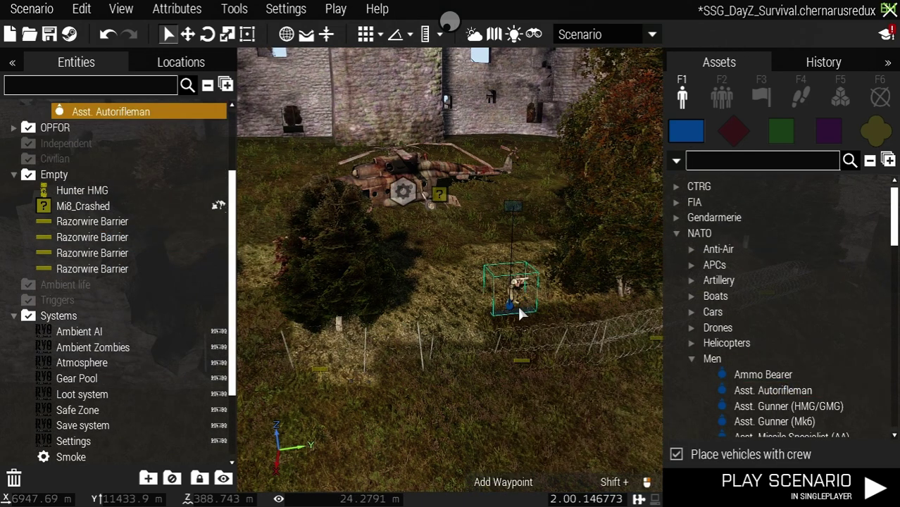
left_click_drag(529, 310, 539, 337, "shift")
Place a Sandbag Wall (Short) just outside the razorwire in front of the soldier and turn it parallel to the fence.
key("s")
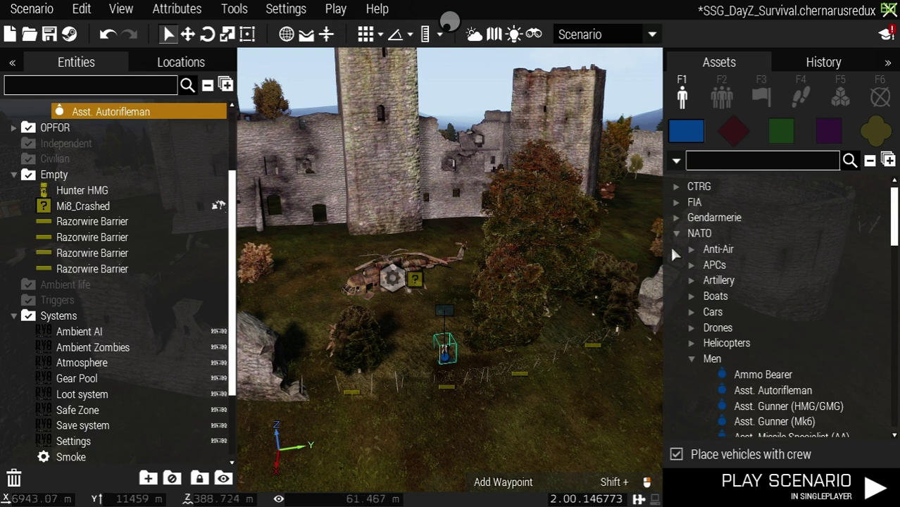
left_click(875, 129)
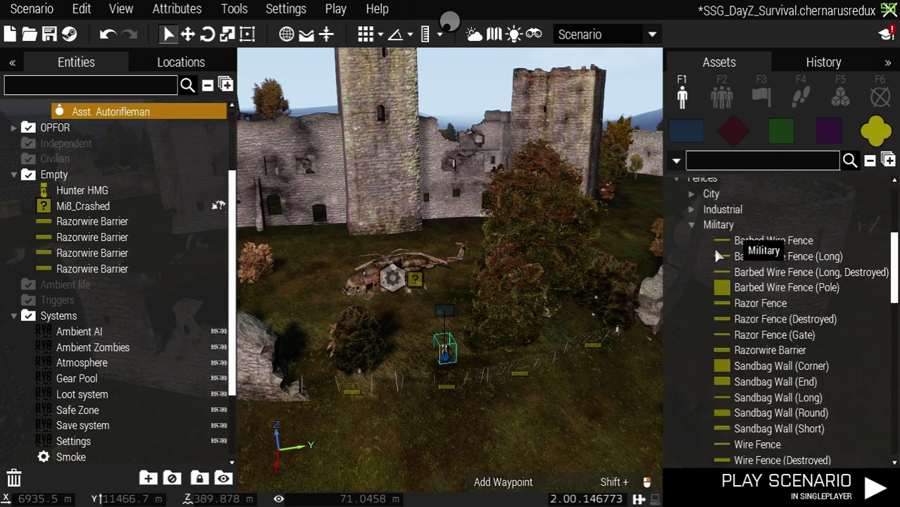
scroll(788, 394, "down", 1)
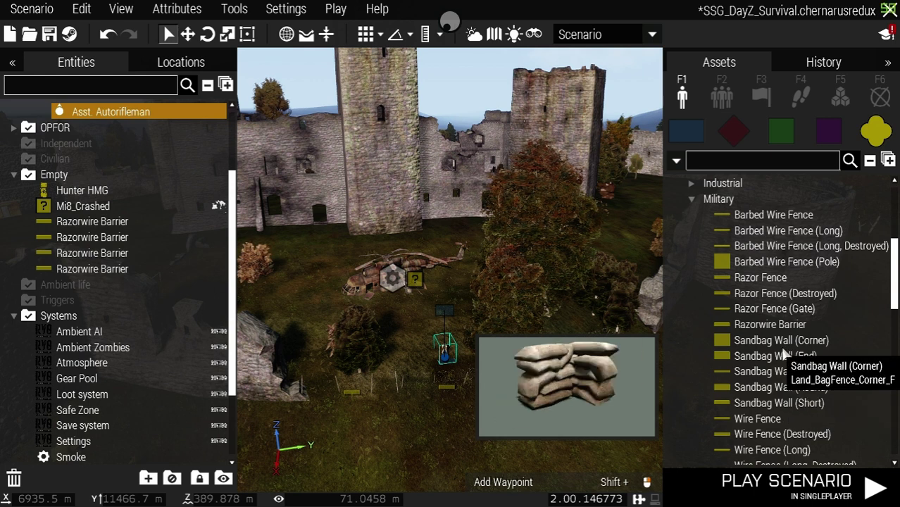
scroll(798, 421, "down", 1)
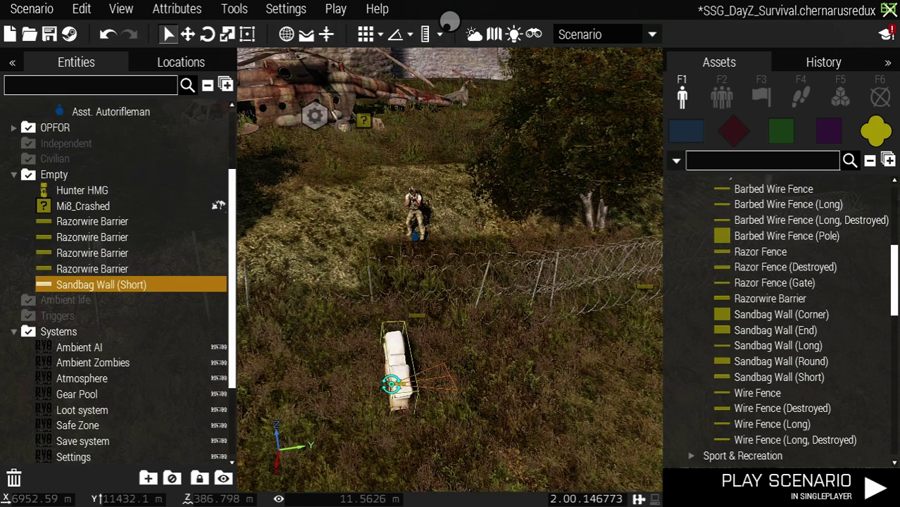
left_click_drag(392, 380, 403, 356)
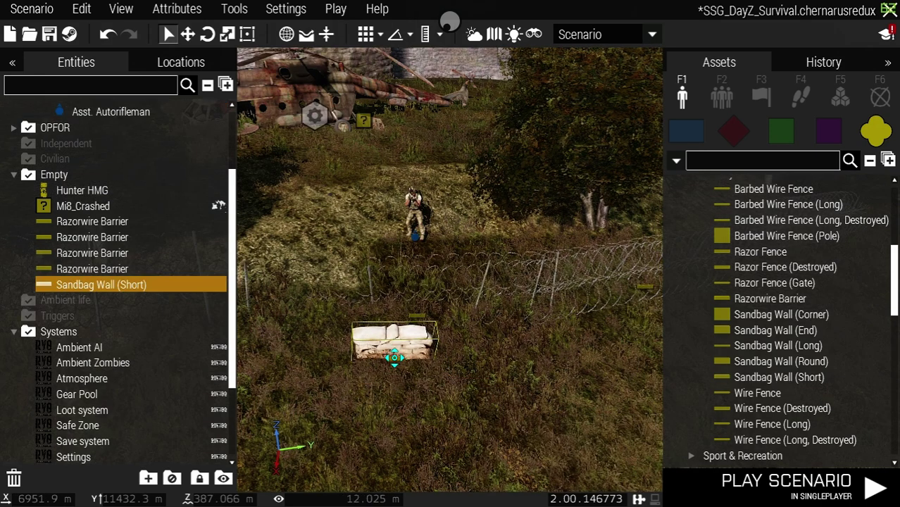
Add a Sandbag Wall (Long) and move it end to end with the short sandbag wall.
left_click(778, 345)
left_click(506, 350)
left_click_drag(512, 361, 470, 354)
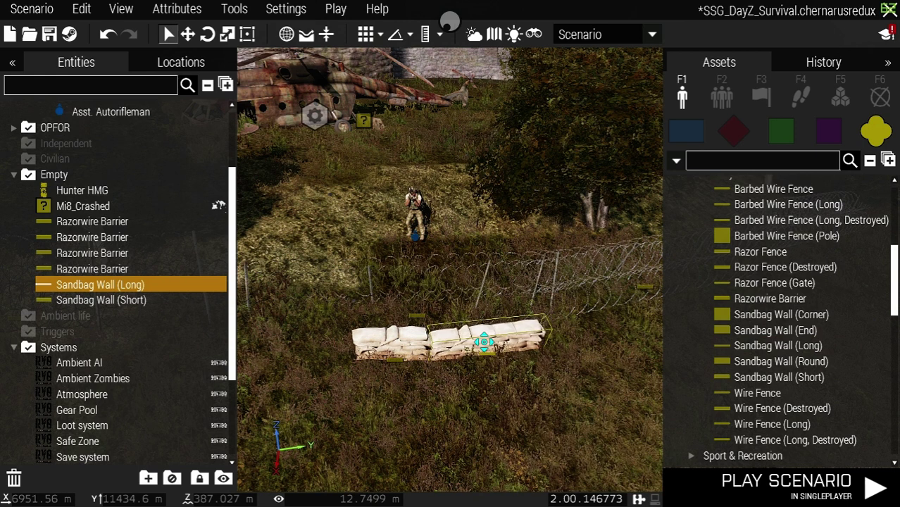
scroll(525, 392, "down", 3)
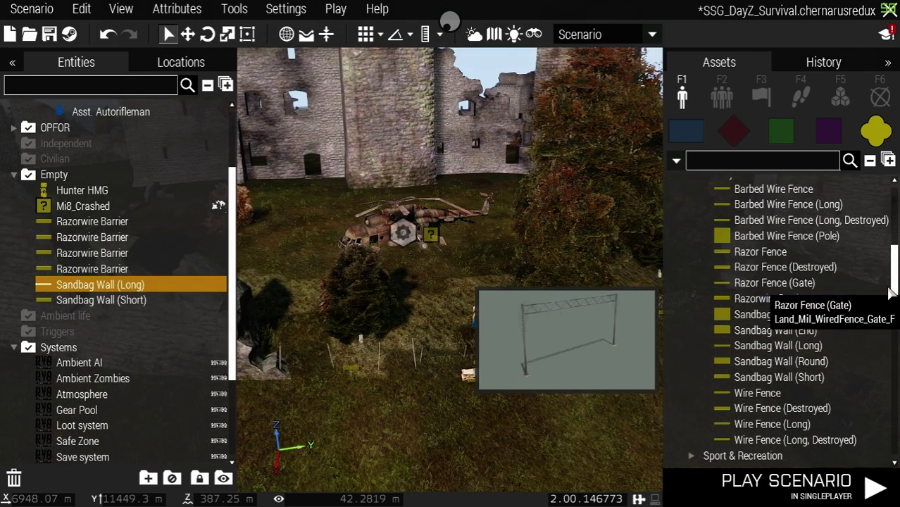
key("alt+Tab")
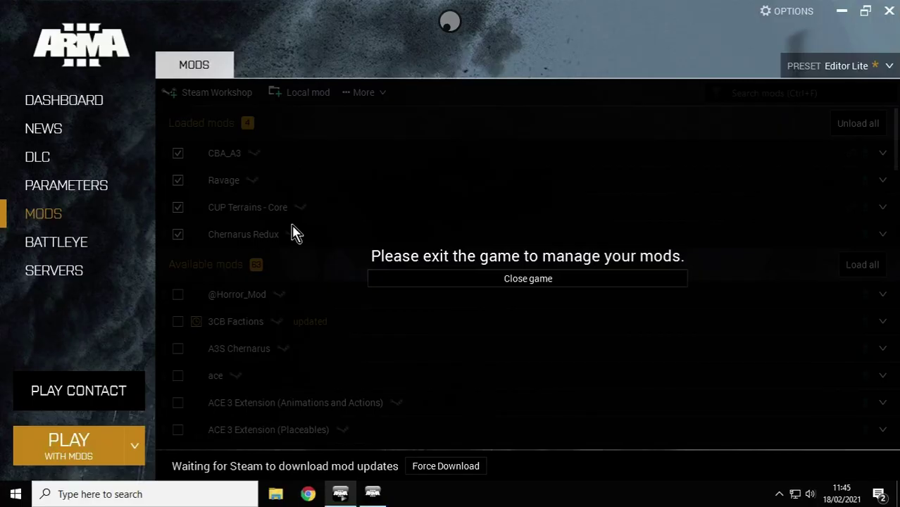
left_click(373, 494)
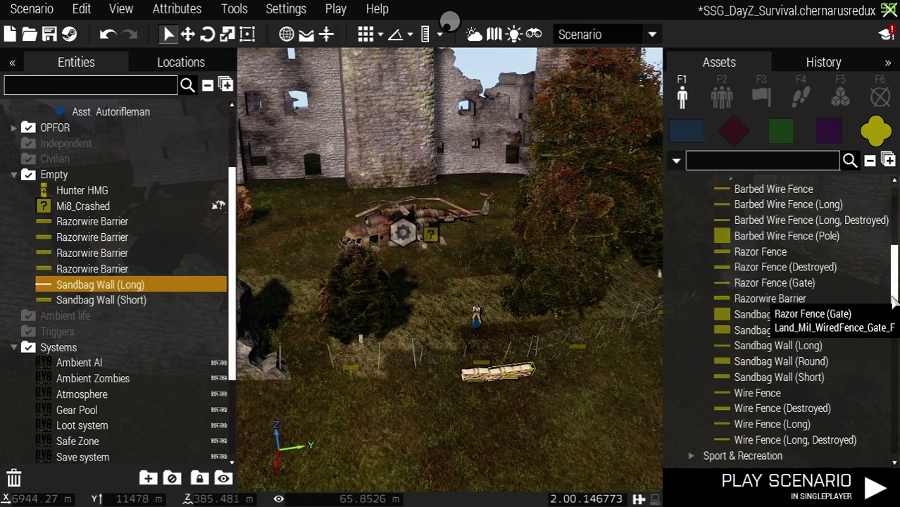
Place a tent2_west from the Chernarus Redux A2 Tents on the open grass inside the castle ruins.
scroll(754, 300, "up", 5)
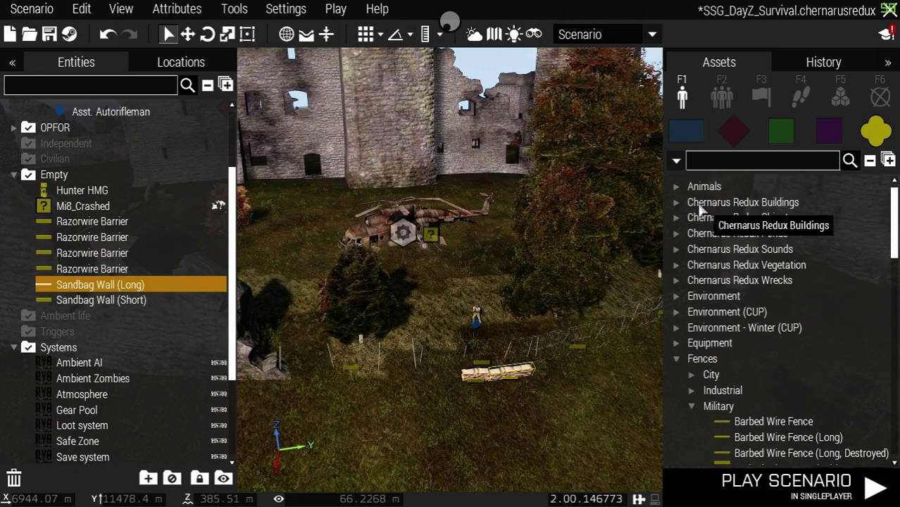
left_click(675, 202)
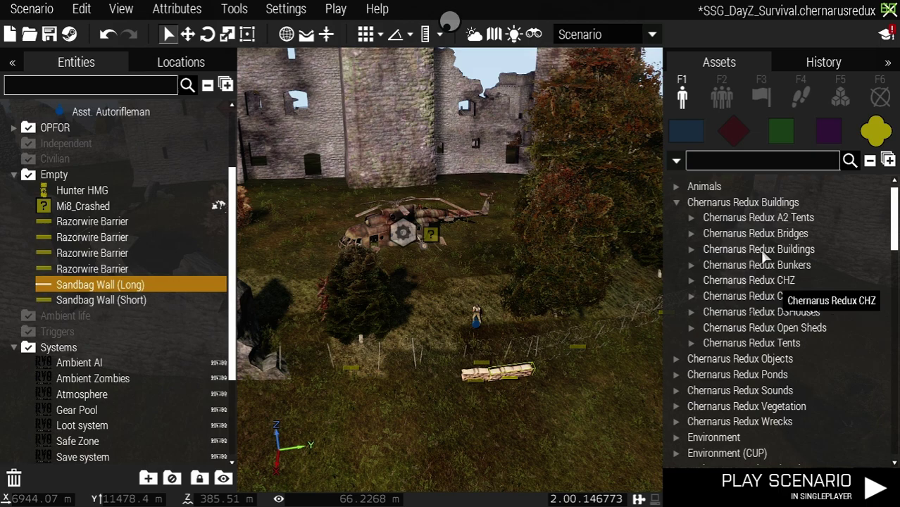
left_click(691, 218)
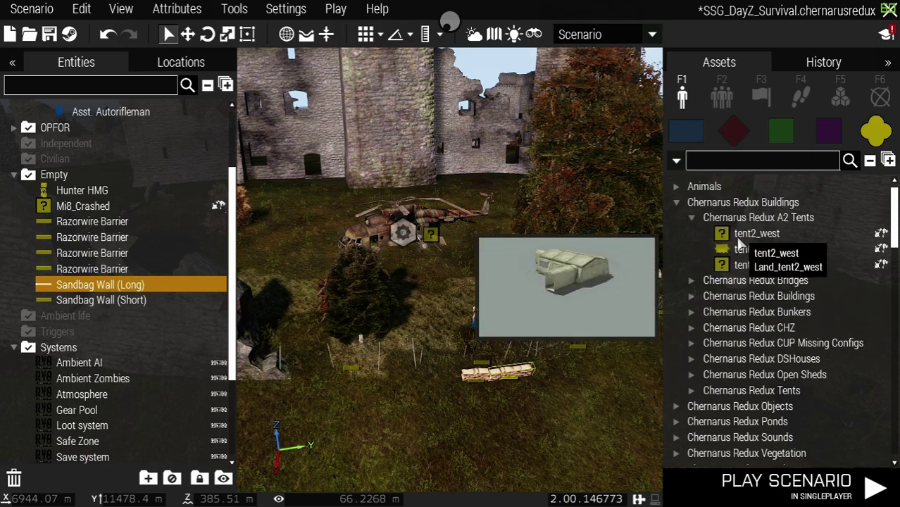
key("w")
key("a")
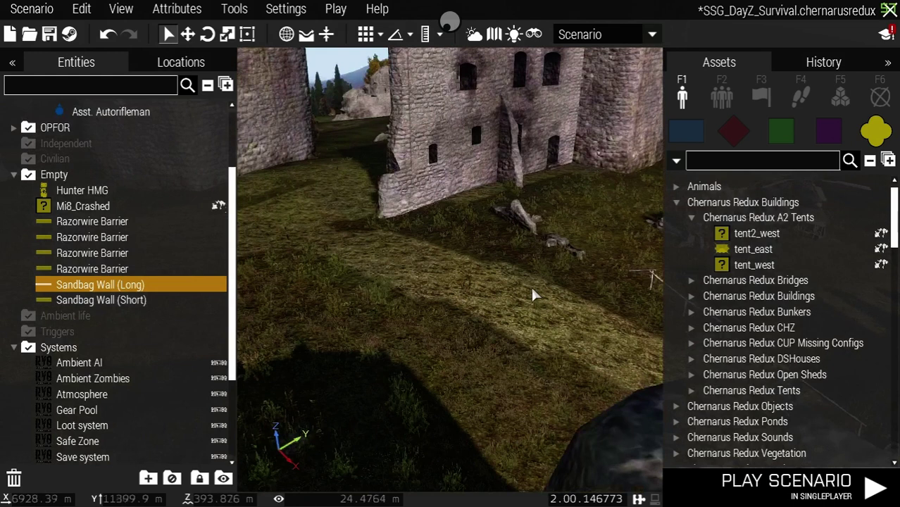
left_click(532, 289)
Move and rotate the tent2_west so it stands against the foot of the nearby square tower.
right_click(467, 322)
right_click_drag(466, 321, 493, 310)
left_click_drag(502, 292, 303, 361, "shift")
scroll(542, 346, "down", 5)
right_click(521, 330)
left_click(476, 350)
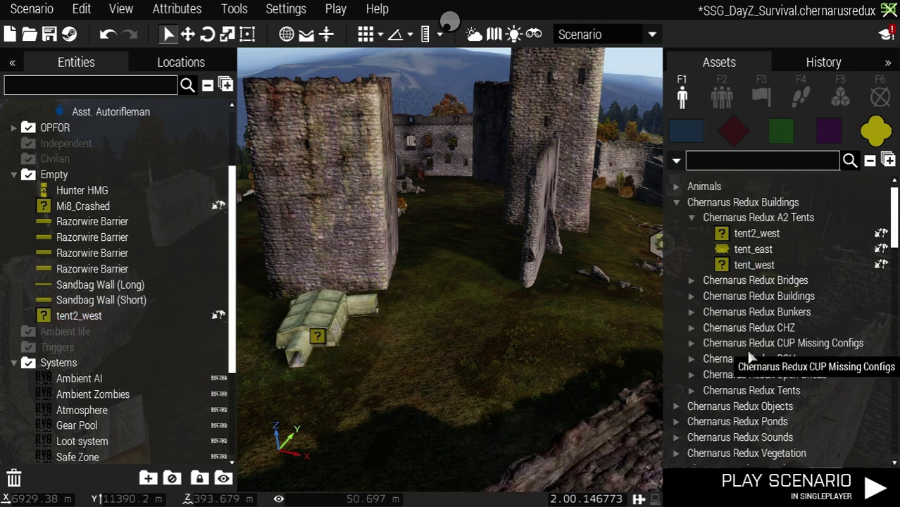
Look through the Environment, Equipment and Fences asset categories for more props for the site.
scroll(782, 362, "down", 5)
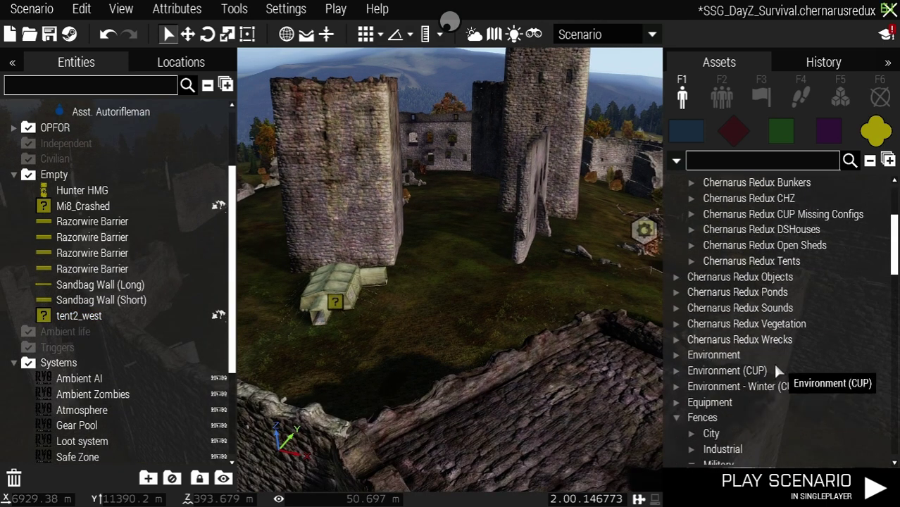
left_click(672, 354)
scroll(758, 353, "down", 6)
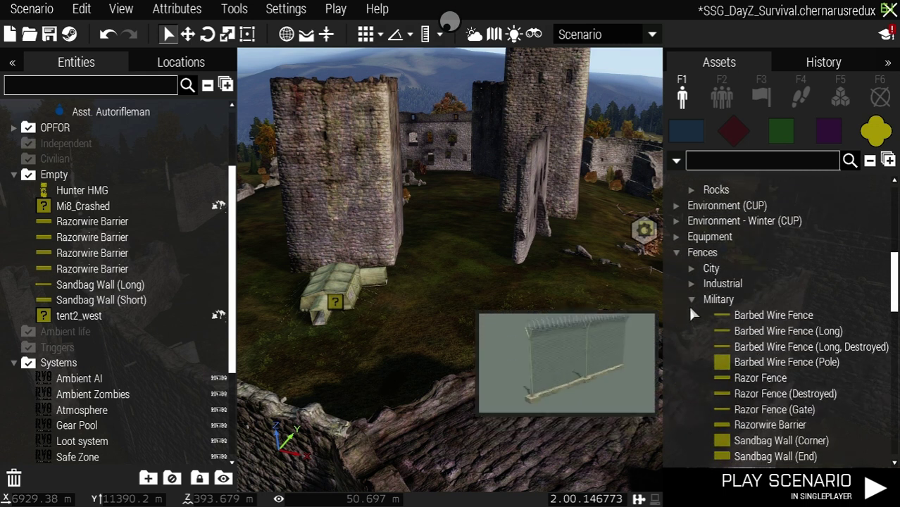
left_click(676, 237)
scroll(708, 285, "down", 3)
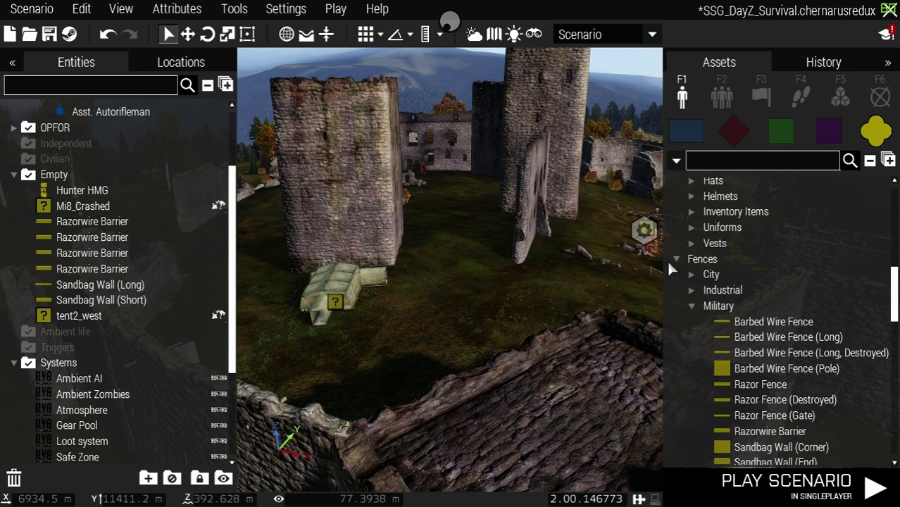
left_click(674, 258)
scroll(746, 316, "down", 3)
scroll(750, 325, "down", 4)
Place a Connector Tent (White, Cross) from the humanitarian structures and move it farther back, between the square tower and the ruined wall.
left_click(676, 344)
scroll(704, 384, "down", 3)
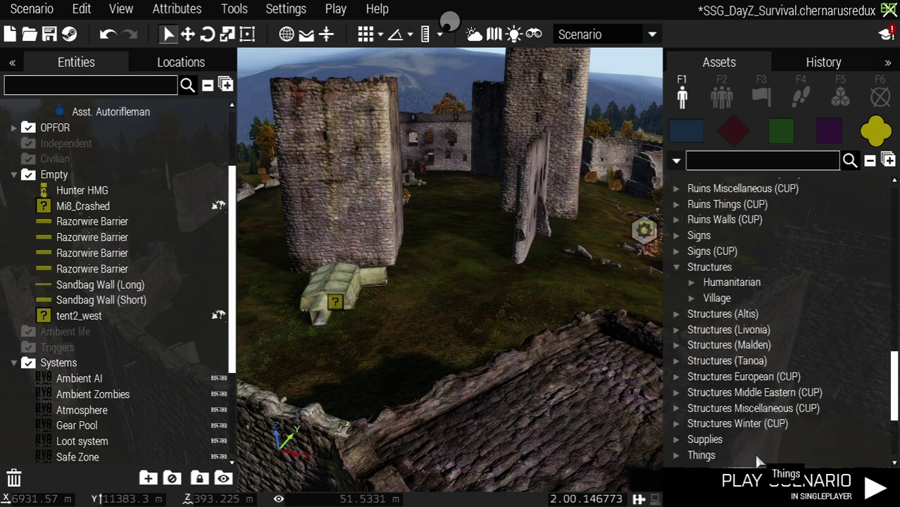
left_click(691, 283)
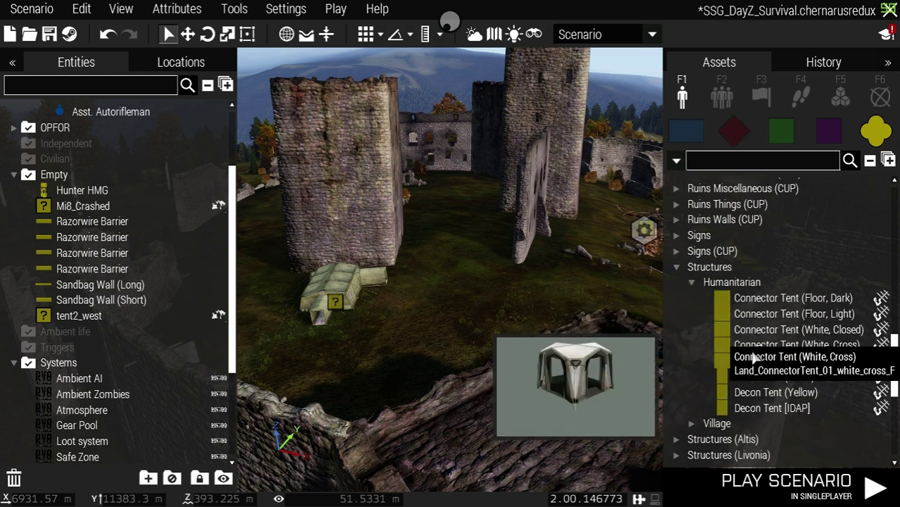
left_click(749, 344)
left_click(438, 275)
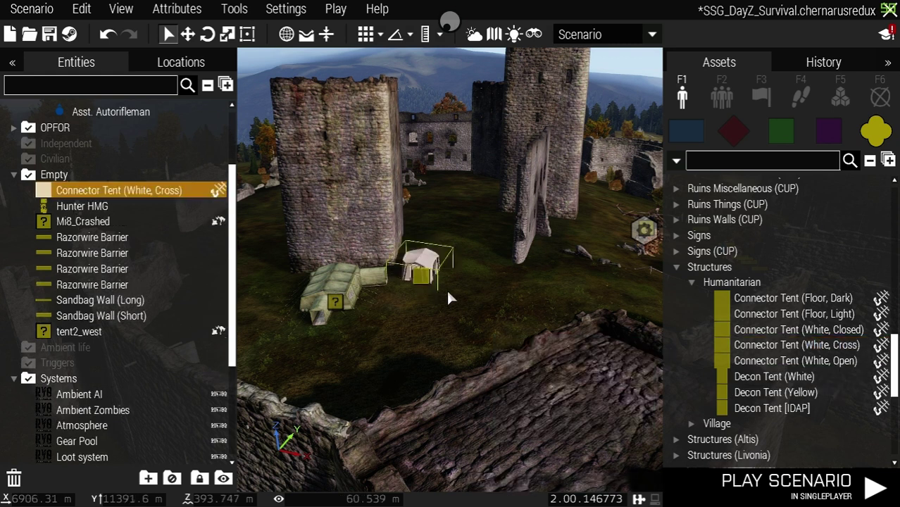
left_click_drag(438, 275, 445, 231)
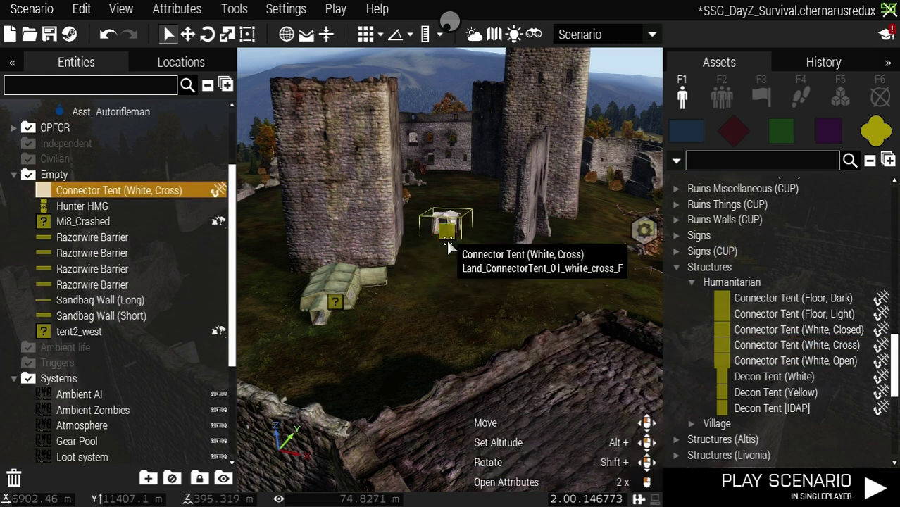
Place a Body from the CUP miscellaneous structures' cemetery set on the ground beside the tent2_west.
scroll(778, 388, "down", 4)
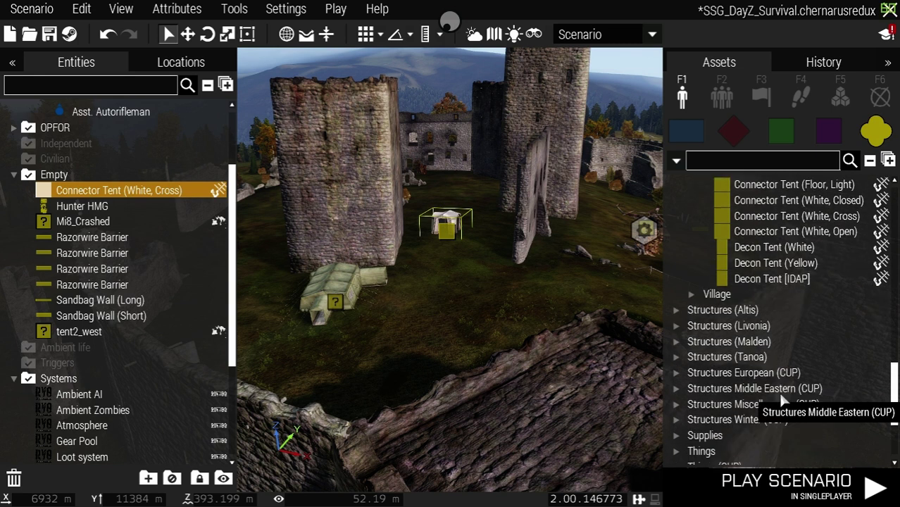
scroll(761, 426, "down", 1)
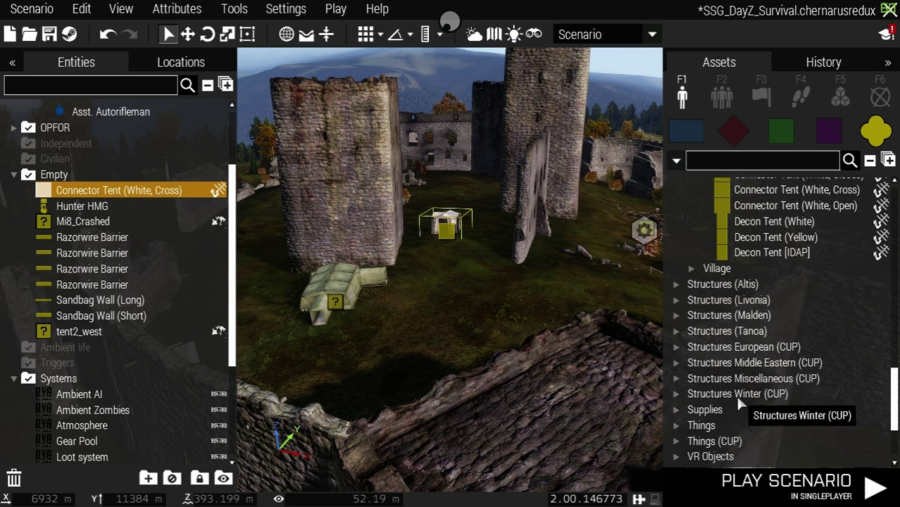
scroll(735, 394, "down", 1)
left_click(676, 353)
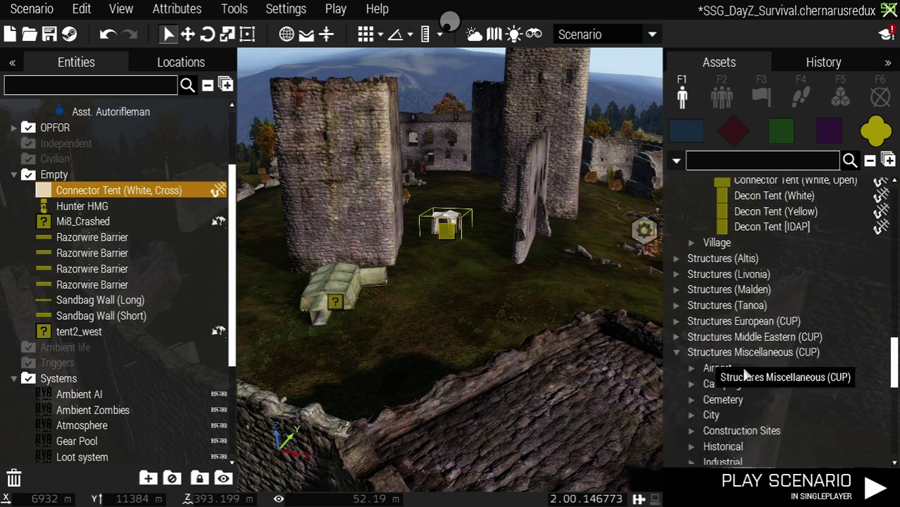
scroll(740, 399, "down", 3)
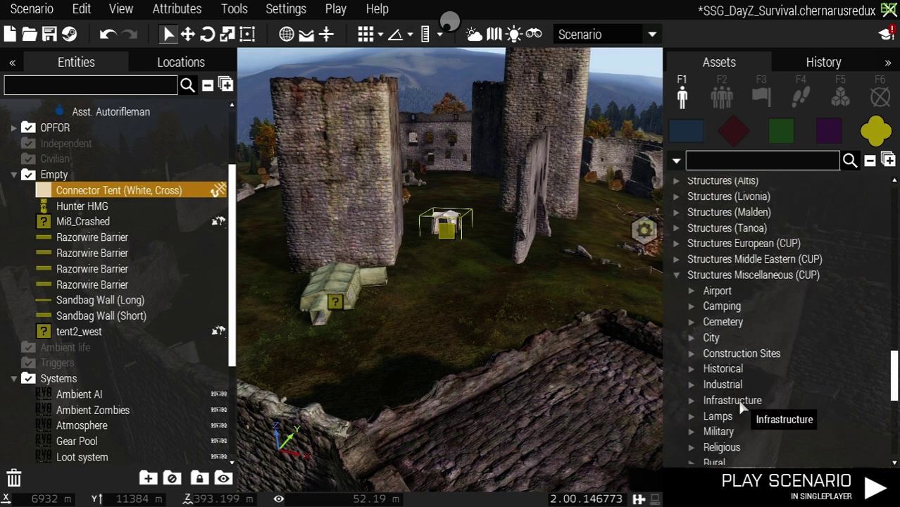
left_click(691, 322)
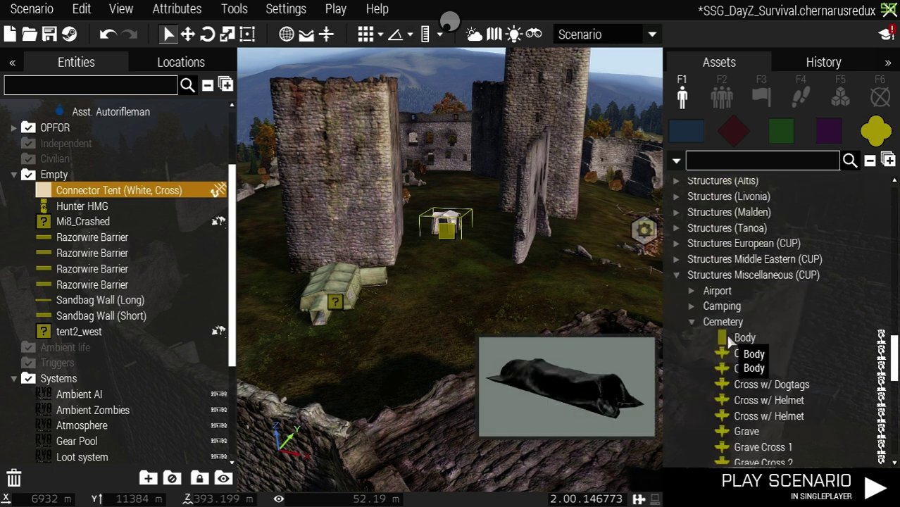
left_click(740, 338)
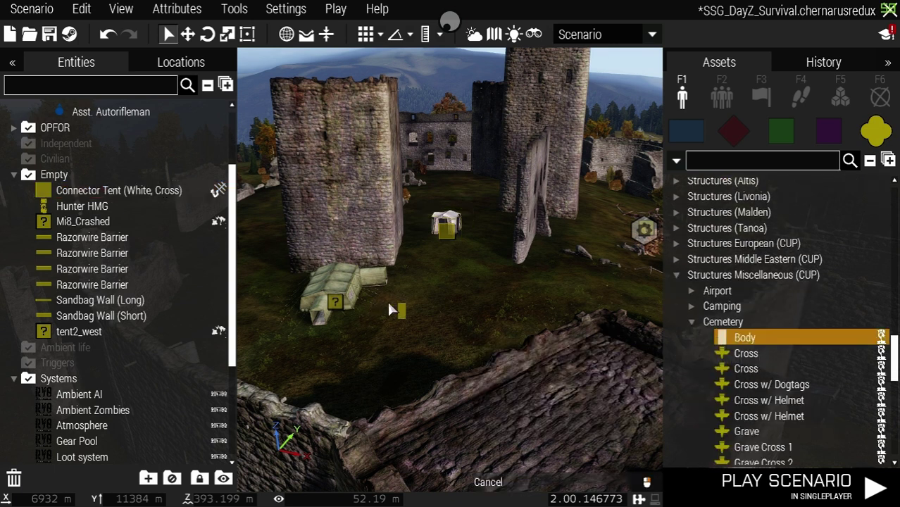
left_click(403, 317)
scroll(417, 326, "up", 5)
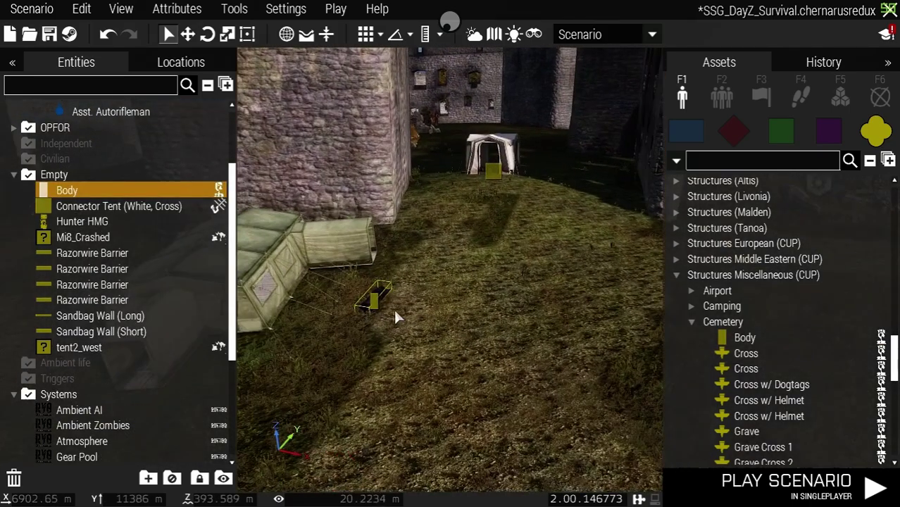
scroll(405, 318, "down", 1)
scroll(415, 310, "down", 10)
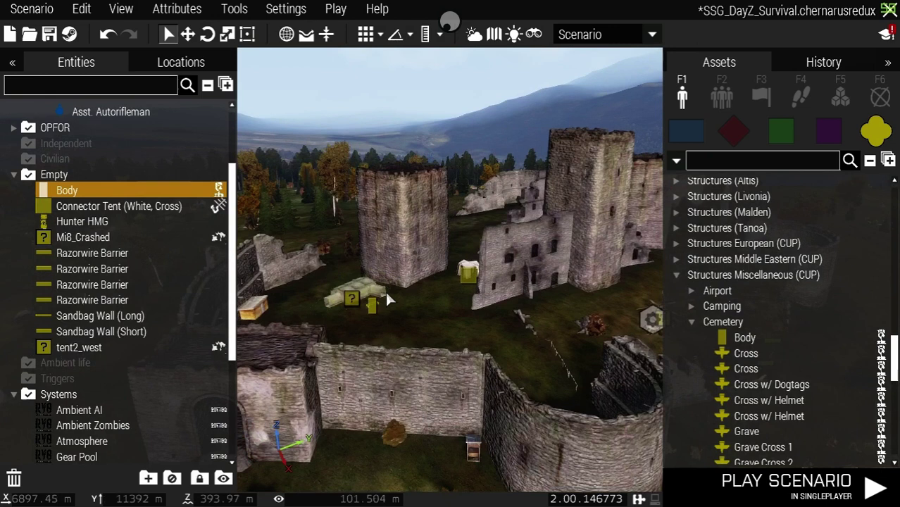
right_click_drag(384, 290, 324, 303)
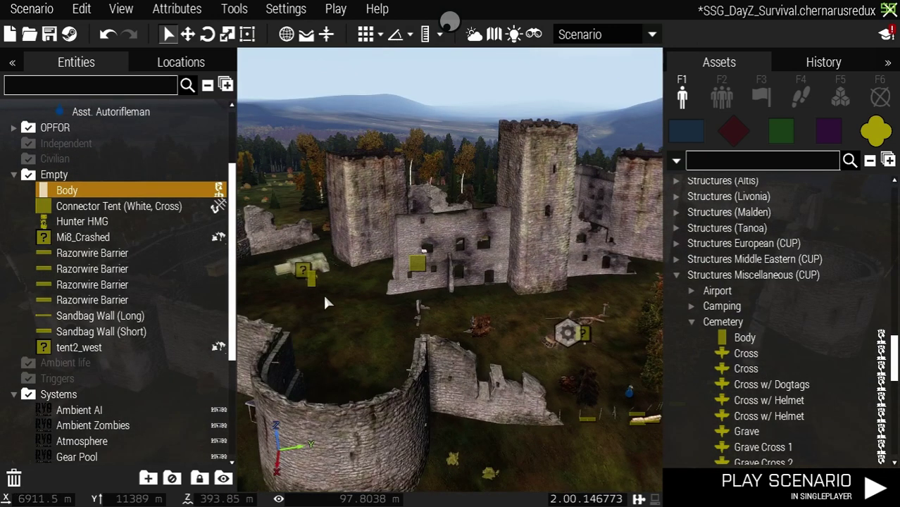
right_click_drag(328, 293, 511, 338)
key("d")
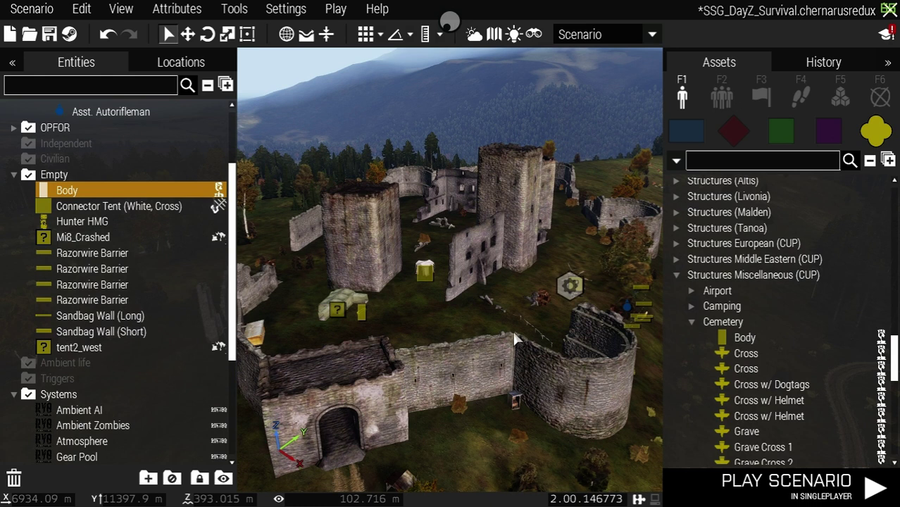
Filter the placeable assets by the word "supply".
scroll(750, 196, "up", 2)
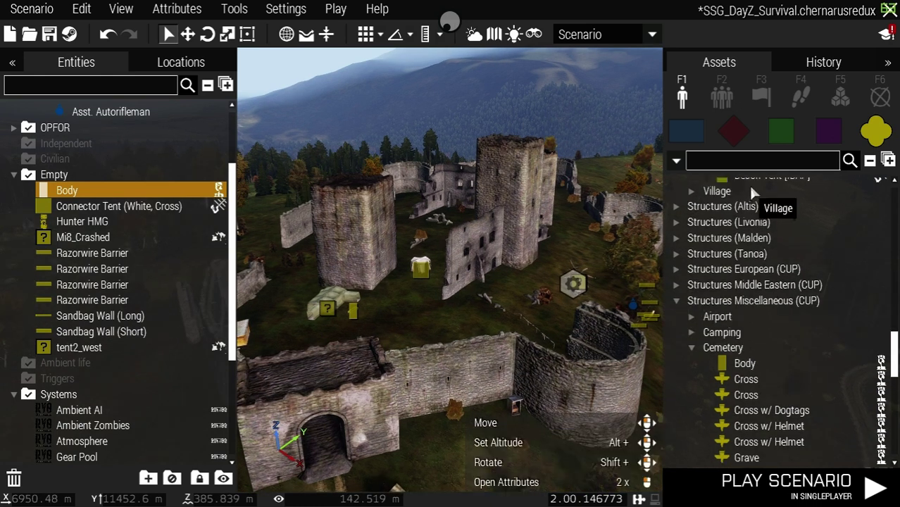
left_click(738, 165)
type("s")
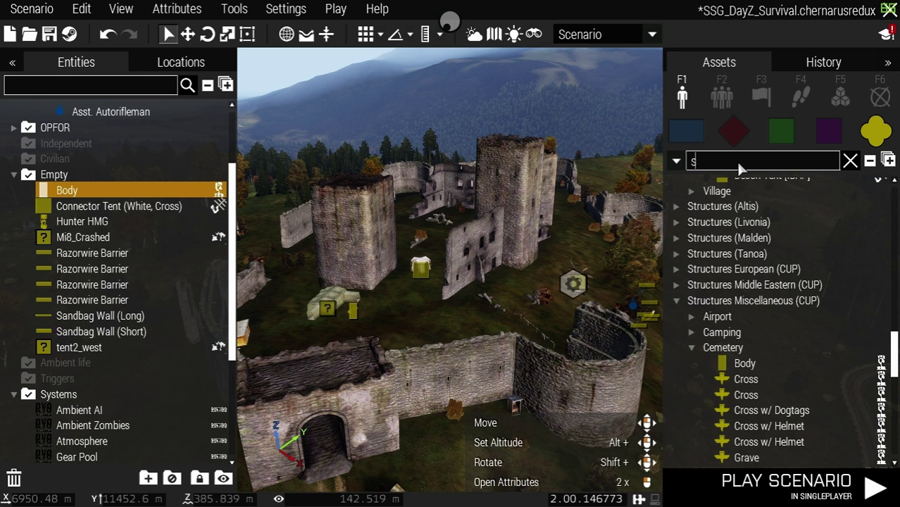
type("upp")
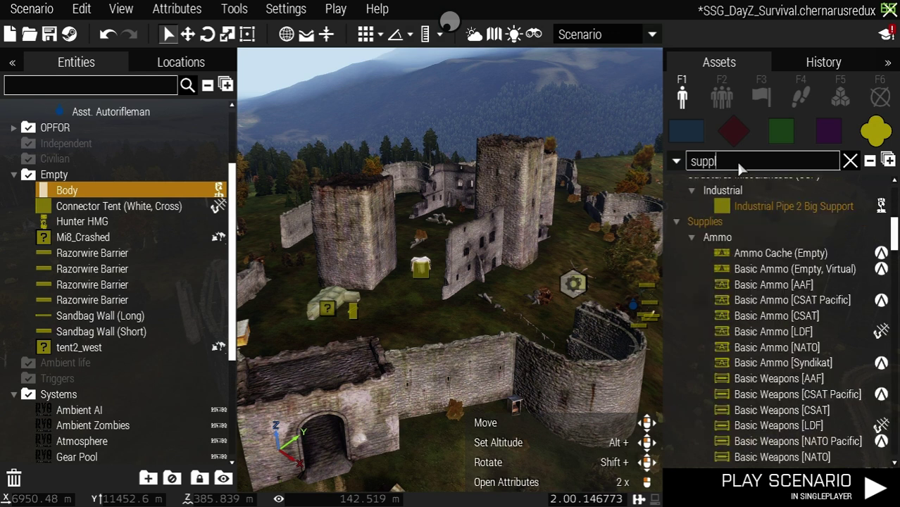
type("l")
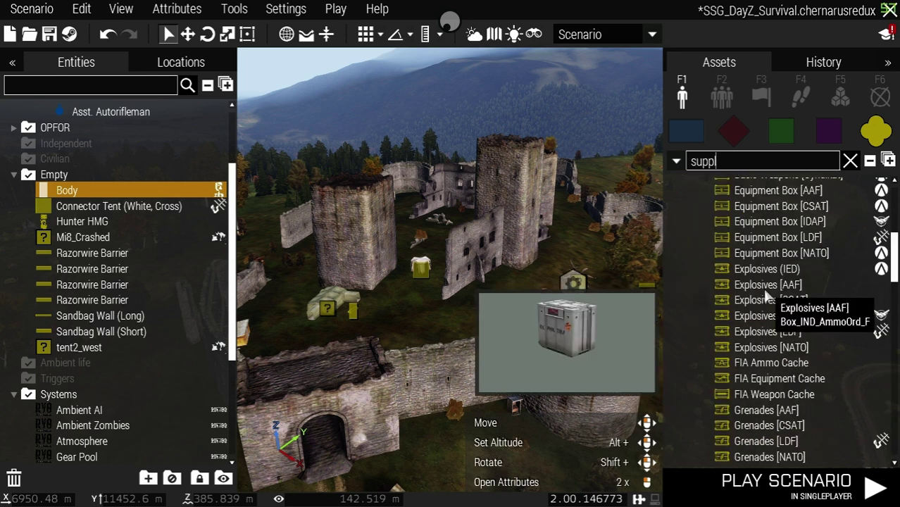
scroll(740, 296, "up", 1)
scroll(739, 281, "down", 3)
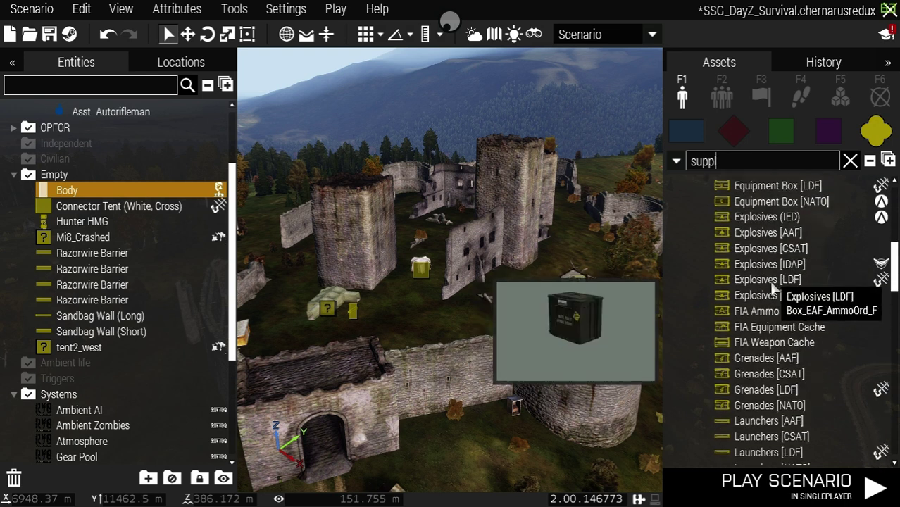
type("y")
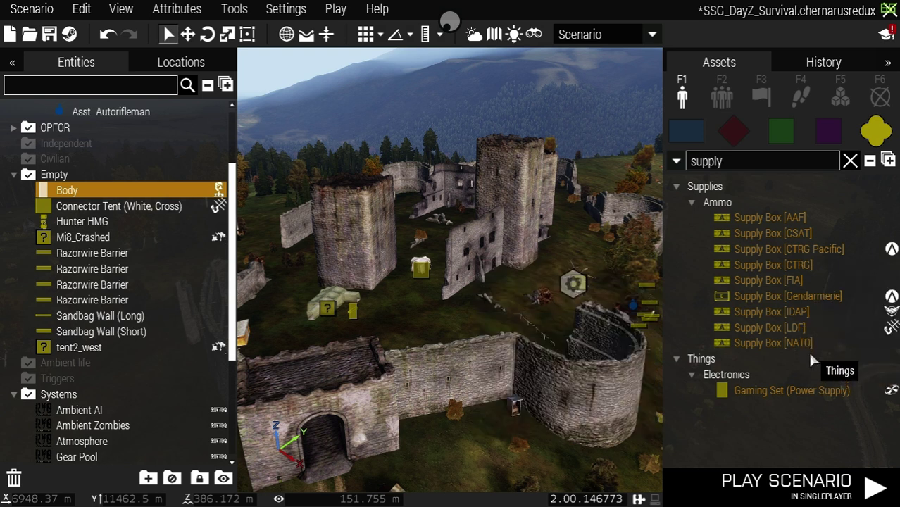
Place a Supply Box [NATO] on the ground near the tent2_west and the foot of the square tower.
left_click(750, 344)
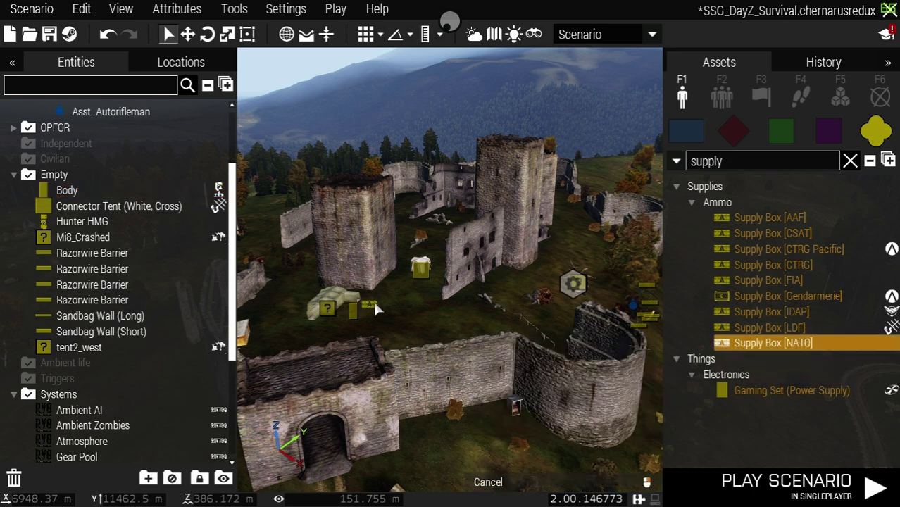
left_click(368, 301)
scroll(403, 302, "up", 5)
scroll(292, 298, "up", 3)
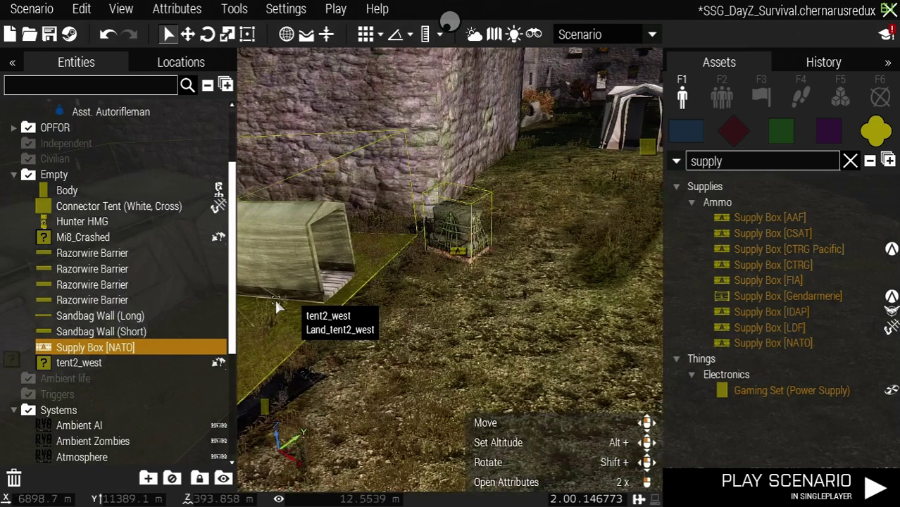
Move the Supply Box [NATO] onto the floor inside the tent2_west and rotate it to line up with the tent wall.
right_click_drag(273, 297, 434, 239)
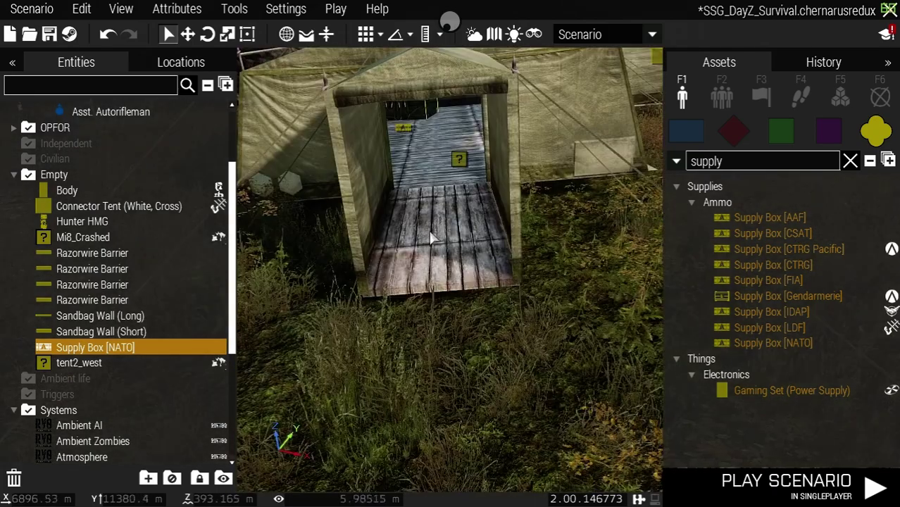
scroll(415, 181, "up", 3)
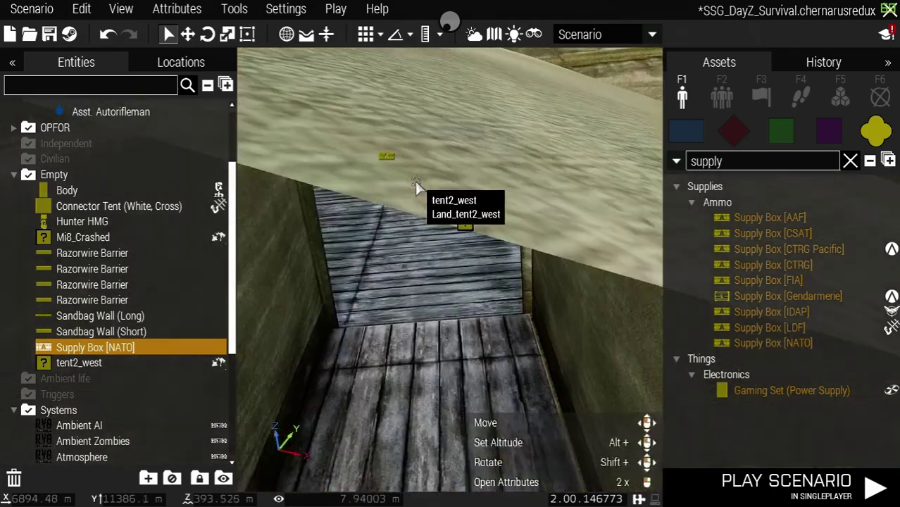
scroll(407, 181, "up", 3)
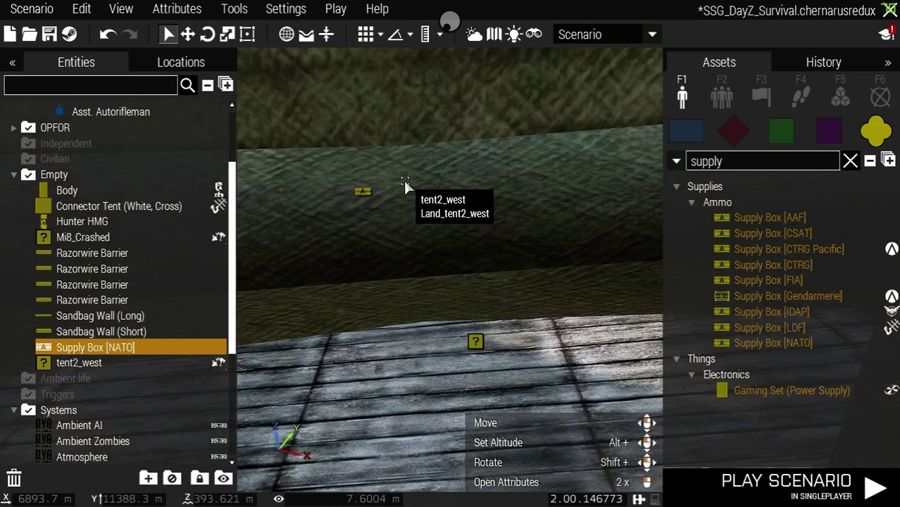
scroll(405, 184, "up", 3)
left_click(437, 169)
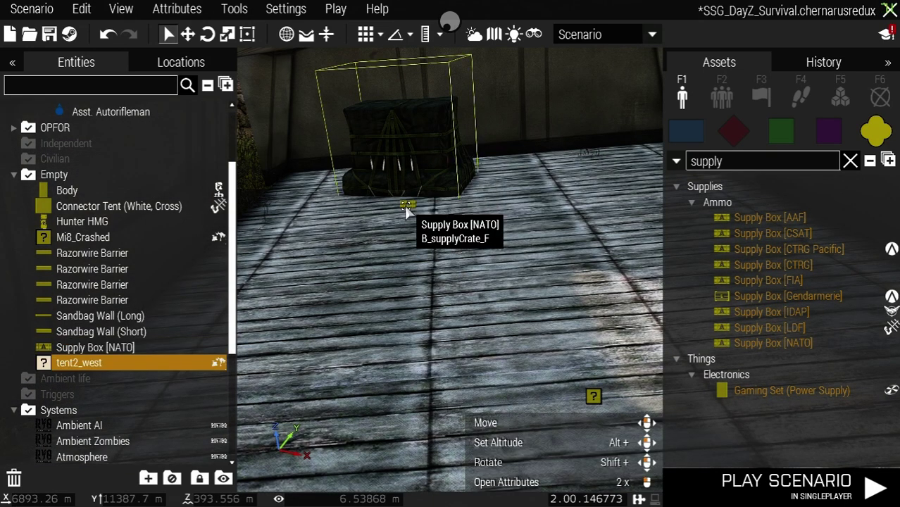
left_click(412, 183)
left_click(412, 182)
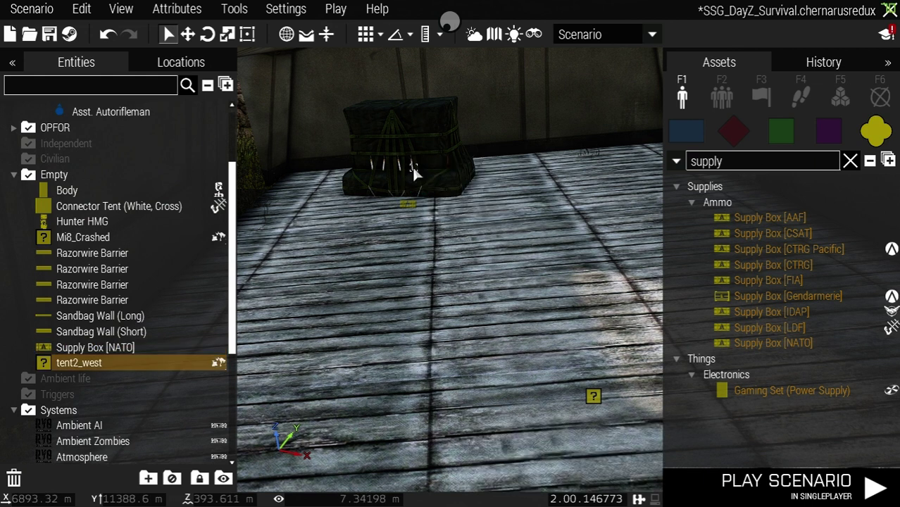
left_click(407, 208)
left_click_drag(485, 114, 431, 95, "shift")
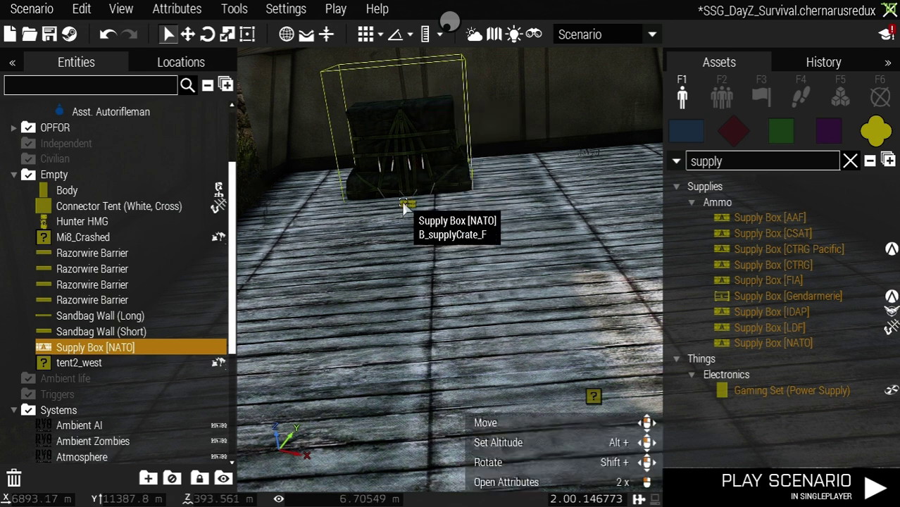
Open the attributes of the Supply Box [NATO] in the tent and examine the contents of its default equipment storage.
right_click(406, 208)
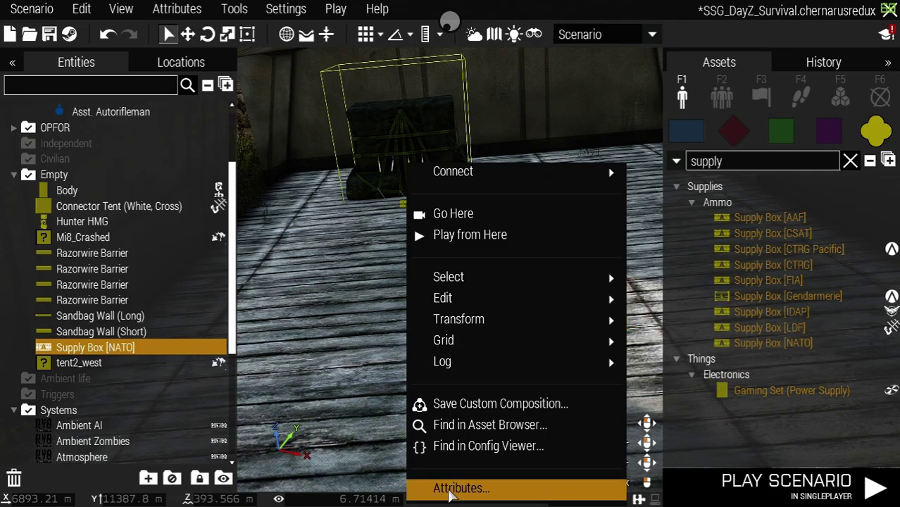
left_click(454, 488)
scroll(415, 321, "down", 3)
scroll(414, 321, "down", 1)
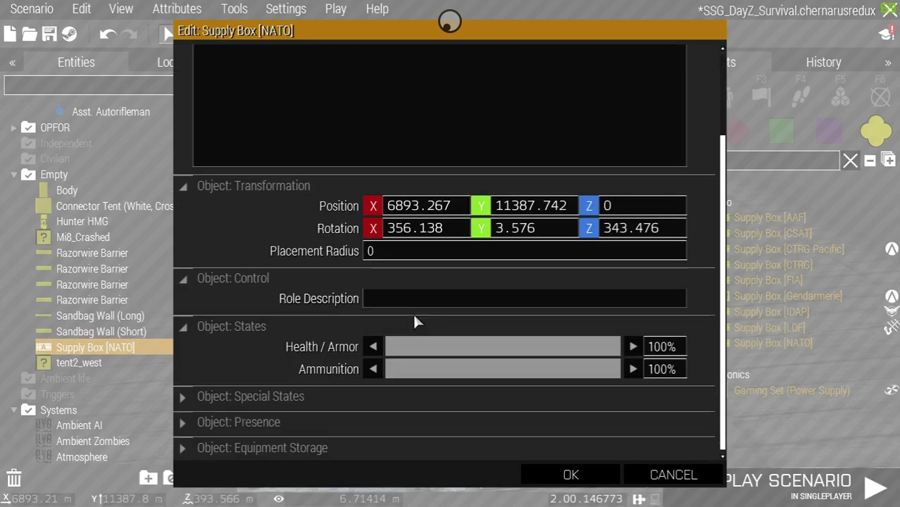
left_click(182, 448)
scroll(426, 310, "down", 5)
scroll(426, 308, "down", 2)
scroll(426, 308, "up", 1)
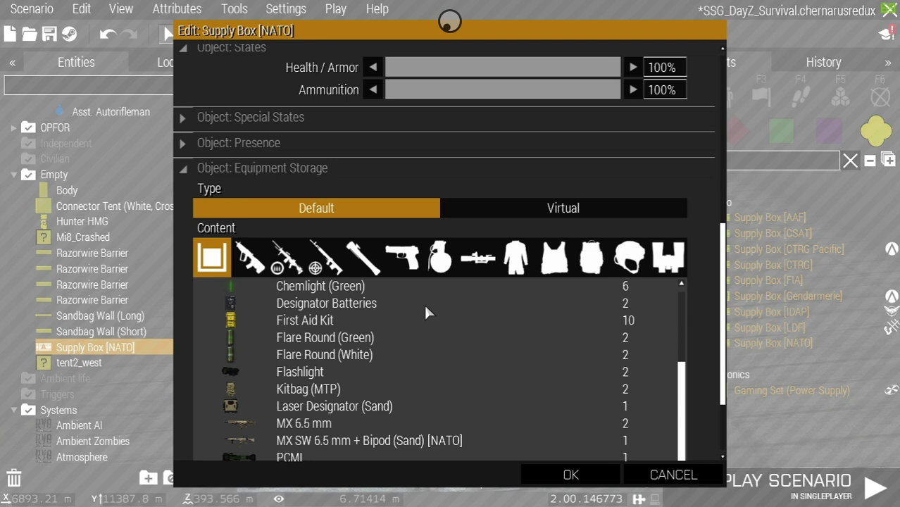
left_click_drag(721, 273, 729, 318)
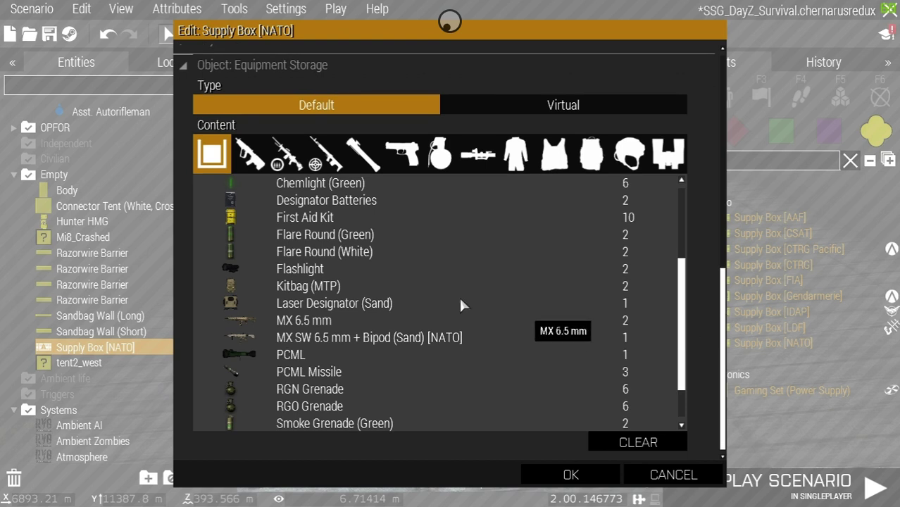
Look through the supply box's weapon and explosive categories, return to the full contents list and accept the attributes.
left_click(287, 153)
left_click(325, 154)
left_click(363, 154)
left_click(403, 153)
left_click(438, 156)
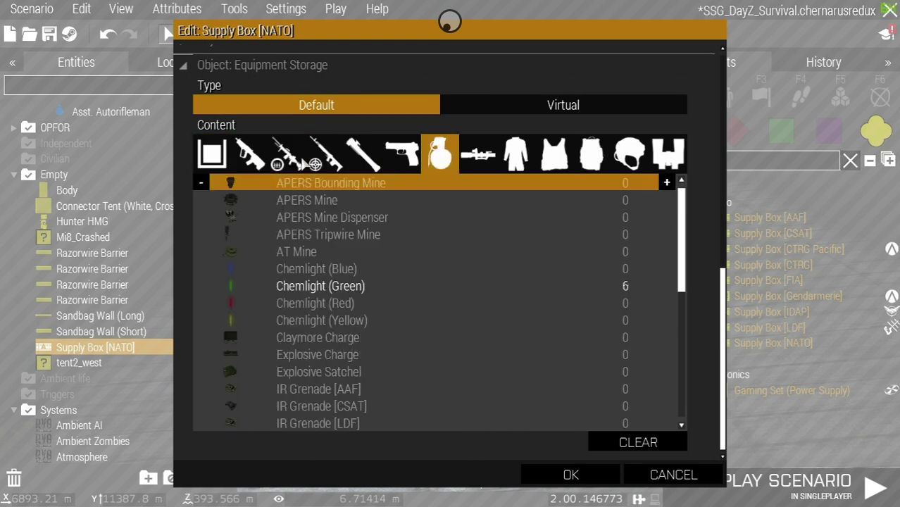
left_click(222, 158)
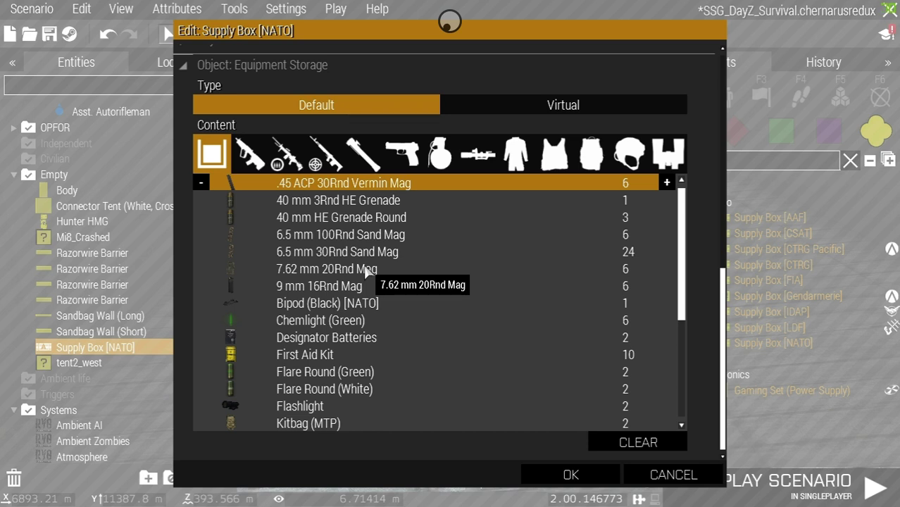
left_click(570, 475)
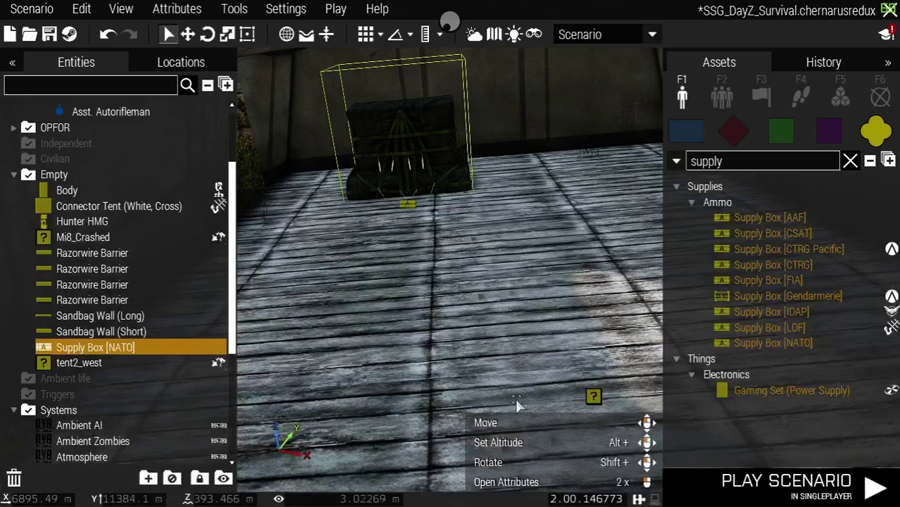
Examine the tent area and the open ground between the tower and the castle ruins from farther away.
scroll(506, 278, "down", 3)
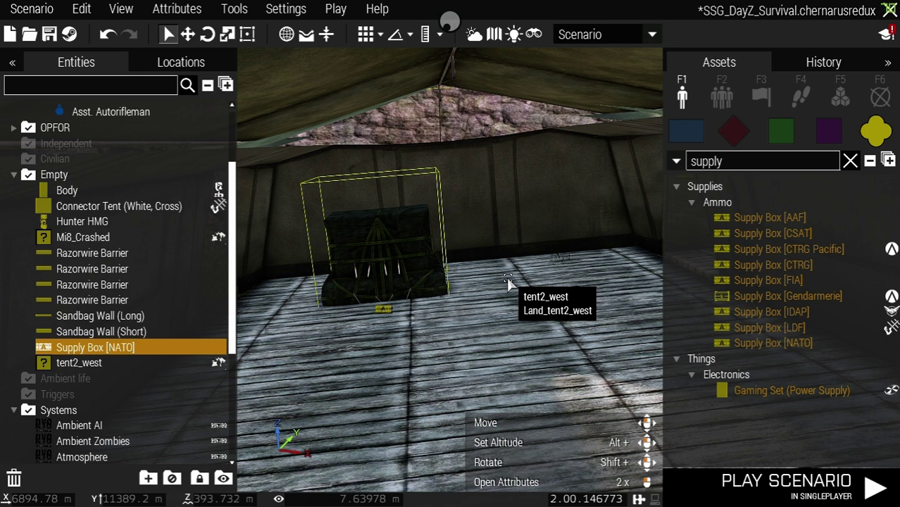
scroll(506, 277, "down", 3)
scroll(542, 293, "down", 4)
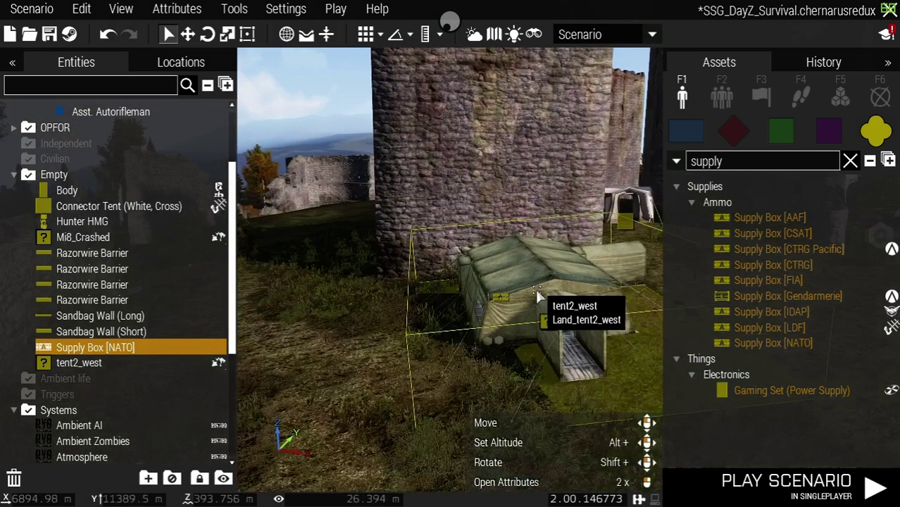
scroll(534, 285, "down", 4)
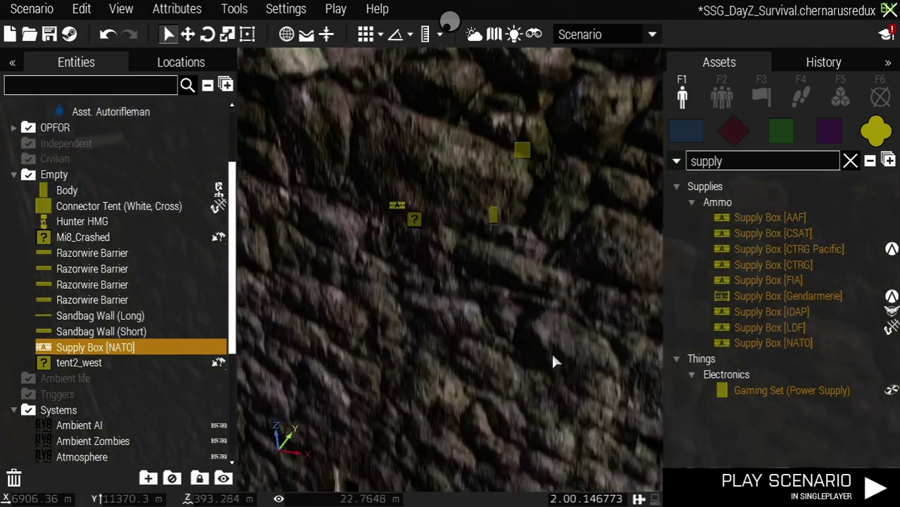
scroll(542, 310, "down", 2)
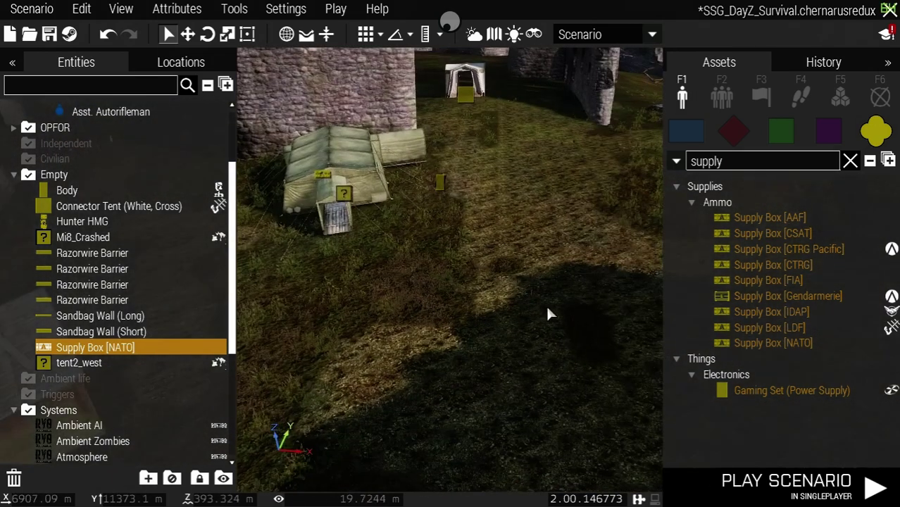
scroll(546, 314, "down", 2)
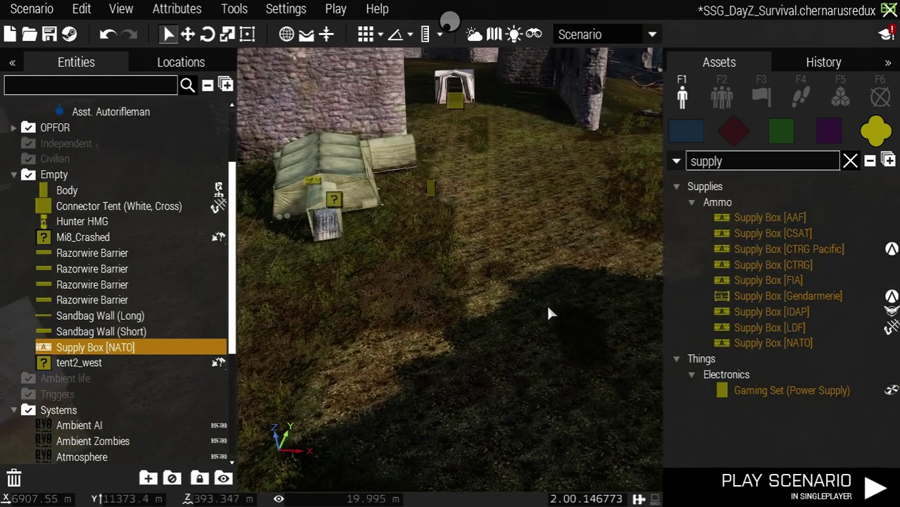
scroll(479, 324, "down", 1)
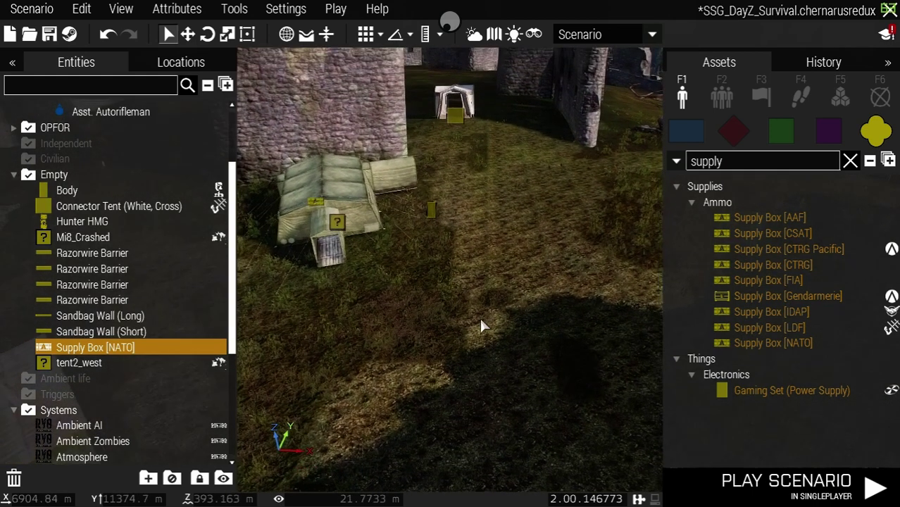
scroll(479, 318, "down", 10)
Clear the asset filter and list the BLUFOR NATO cars, with the Men category collapsed.
left_click(850, 161)
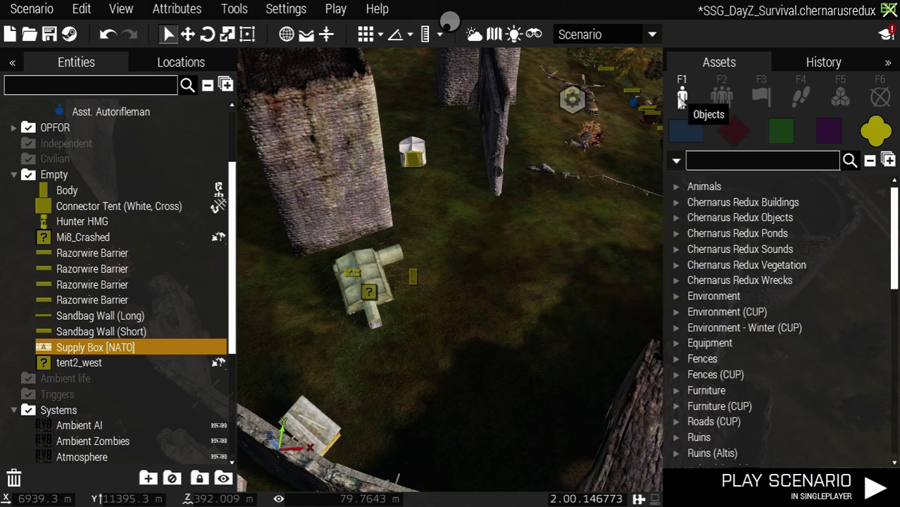
left_click(687, 131)
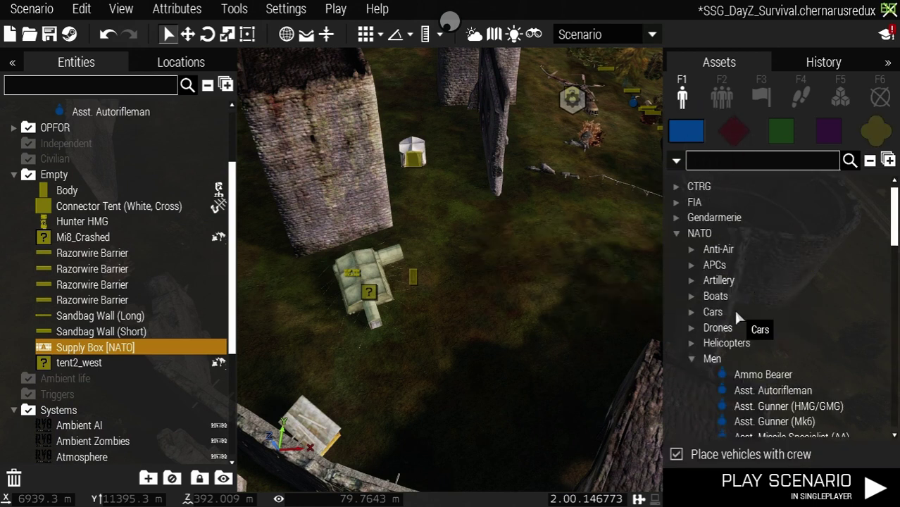
scroll(739, 321, "down", 3)
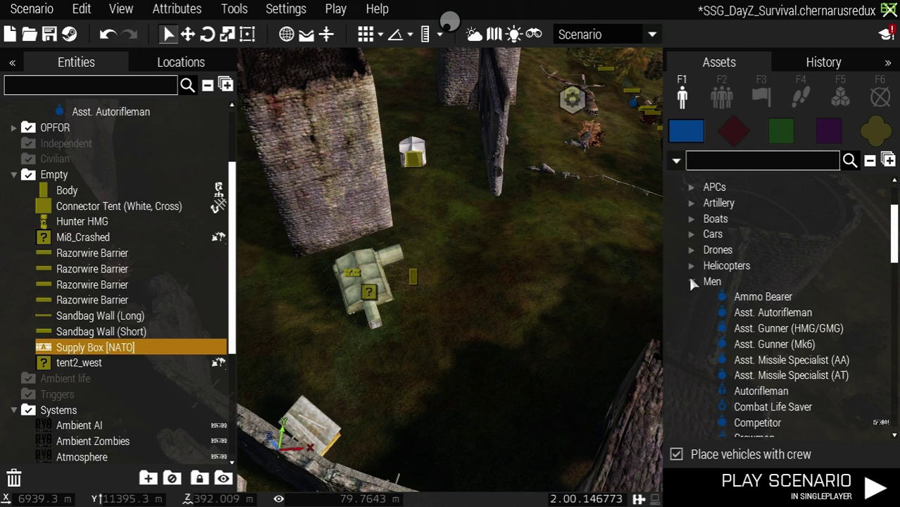
left_click(691, 281)
left_click(691, 234)
scroll(849, 347, "down", 4)
scroll(859, 362, "down", 1)
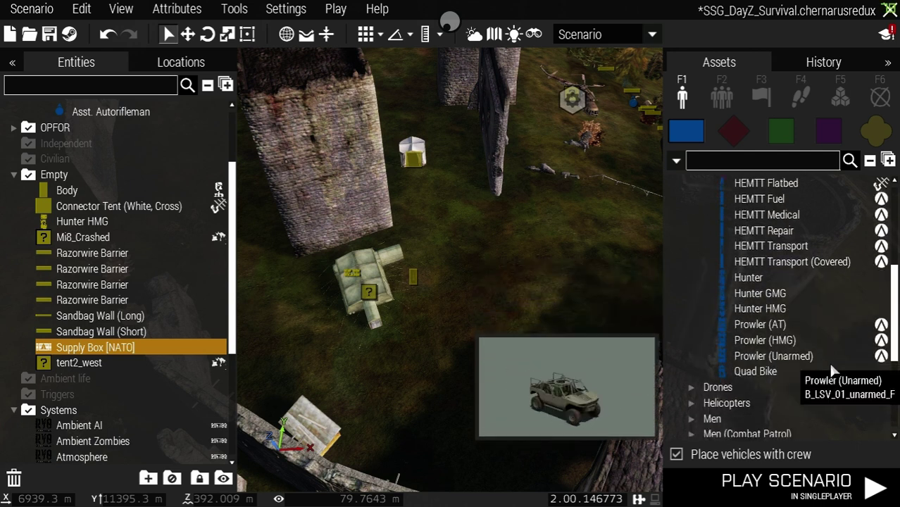
Place a Hunter GMG without crew on the open grass beyond the tents and rotate it to a diagonal heading.
left_click(773, 294)
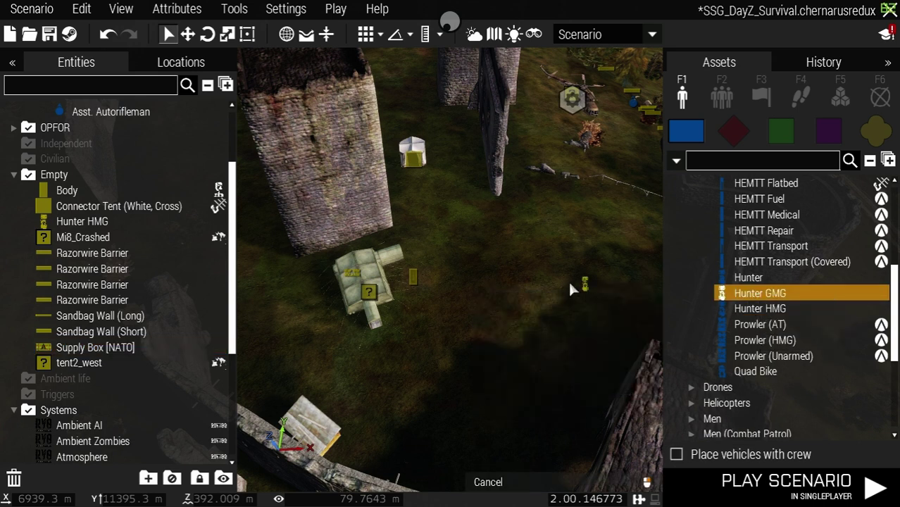
left_click(535, 257)
scroll(562, 282, "up", 6)
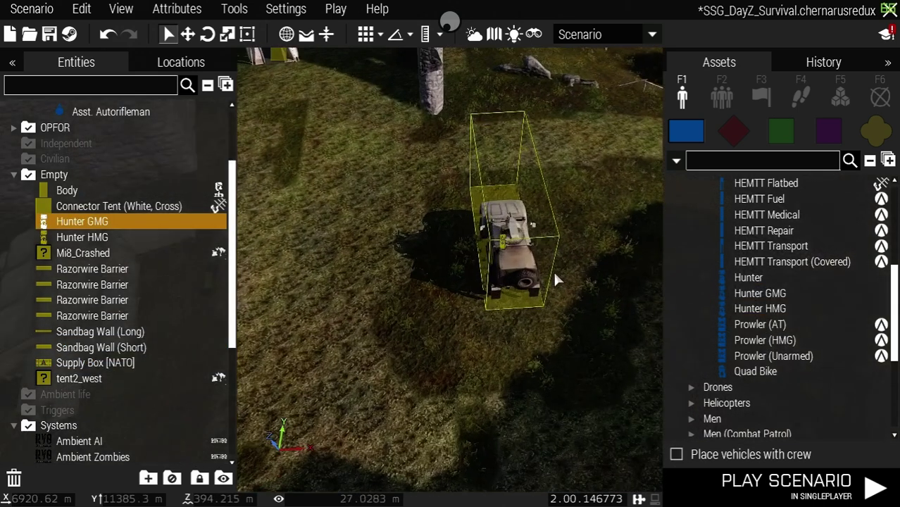
left_click_drag(497, 278, 469, 267, "shift")
Place an empty AH-9 Pawnee from the NATO helicopters beside the Hunter GMG, rotate it and shift it slightly away from the vehicle.
scroll(541, 272, "down", 5)
right_click_drag(545, 279, 600, 296)
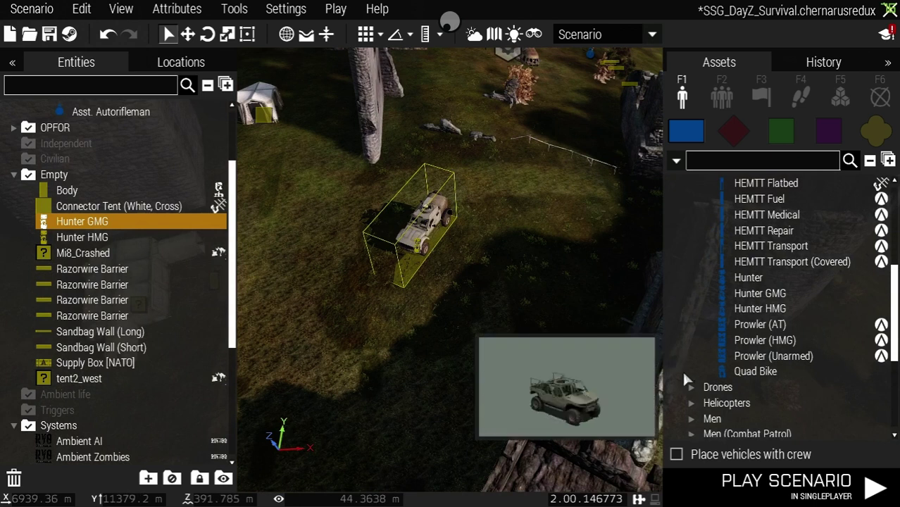
left_click(688, 401)
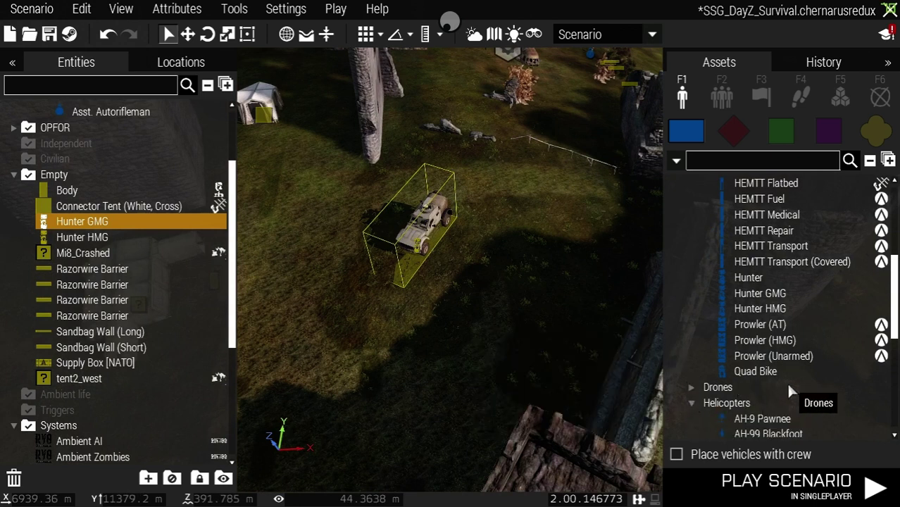
scroll(789, 392, "down", 4)
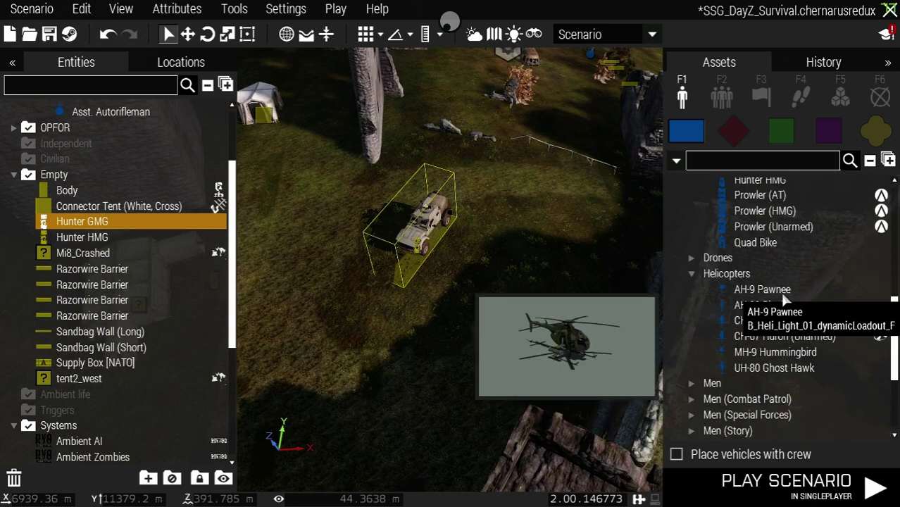
left_click(783, 296)
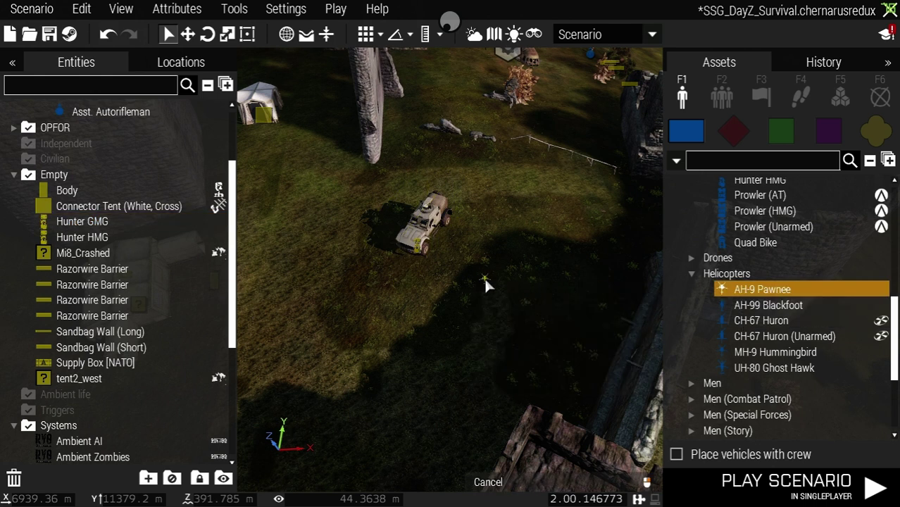
left_click(492, 282)
left_click_drag(492, 283, 466, 344, "shift")
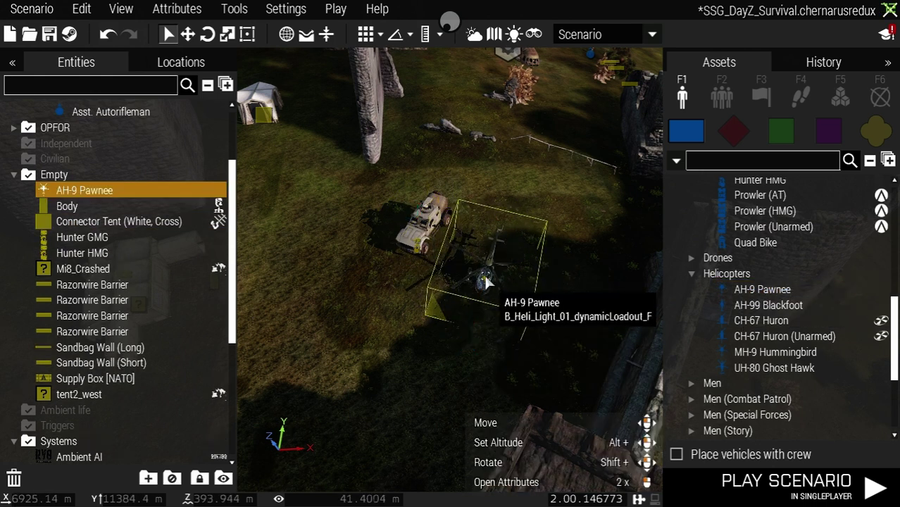
left_click_drag(488, 291, 495, 296)
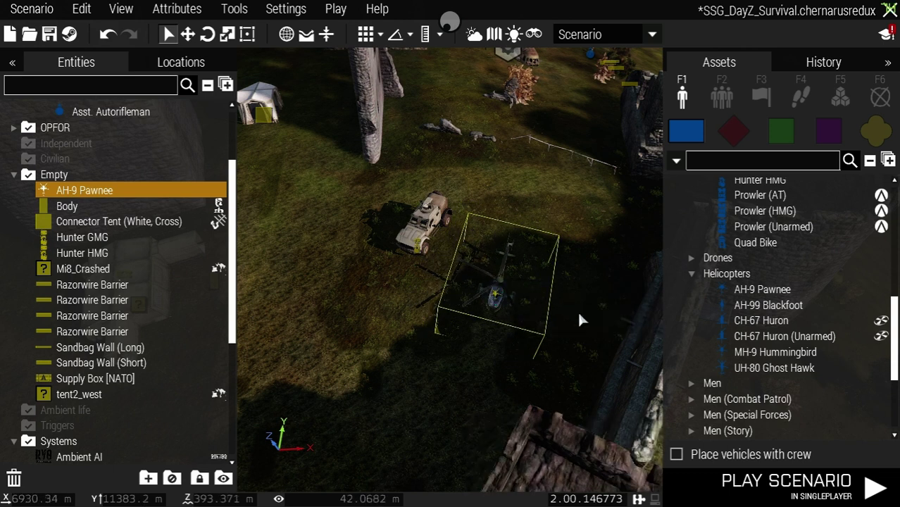
Place an empty M2A1 Slammer from the NATO tanks between the Hunter GMG and the tents, and rotate it to face the ruins.
scroll(718, 345, "down", 4)
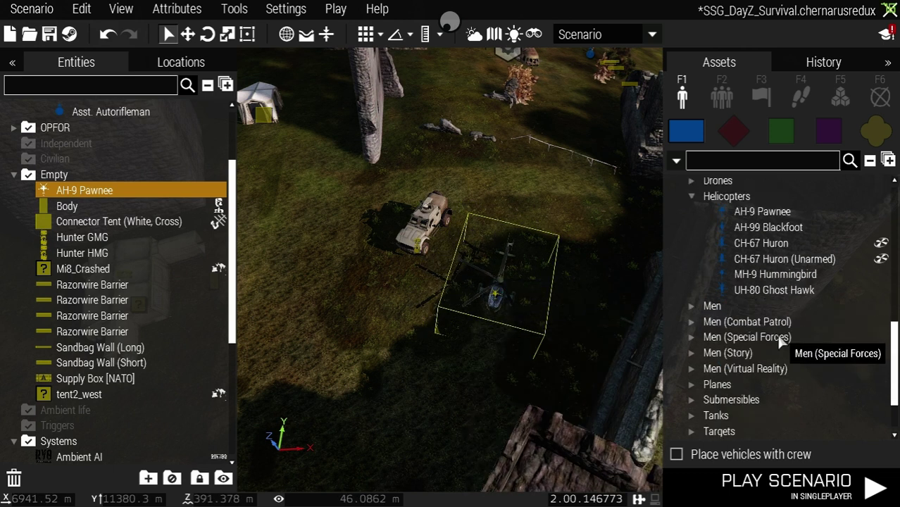
left_click(693, 365)
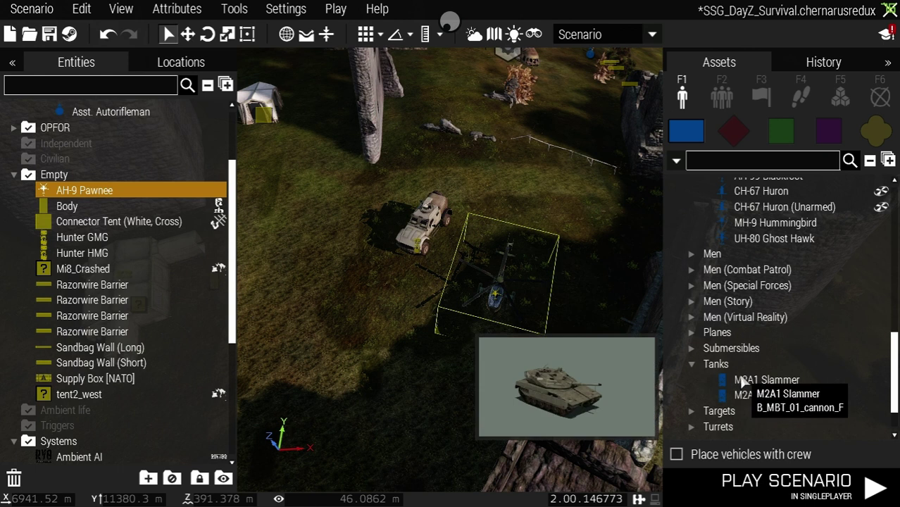
left_click(732, 380)
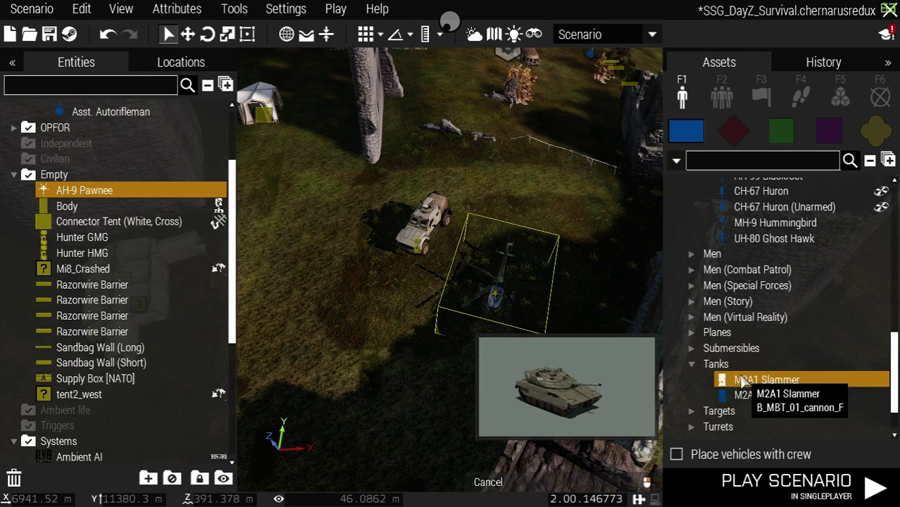
left_click(312, 231)
left_click_drag(312, 236, 336, 169, "shift")
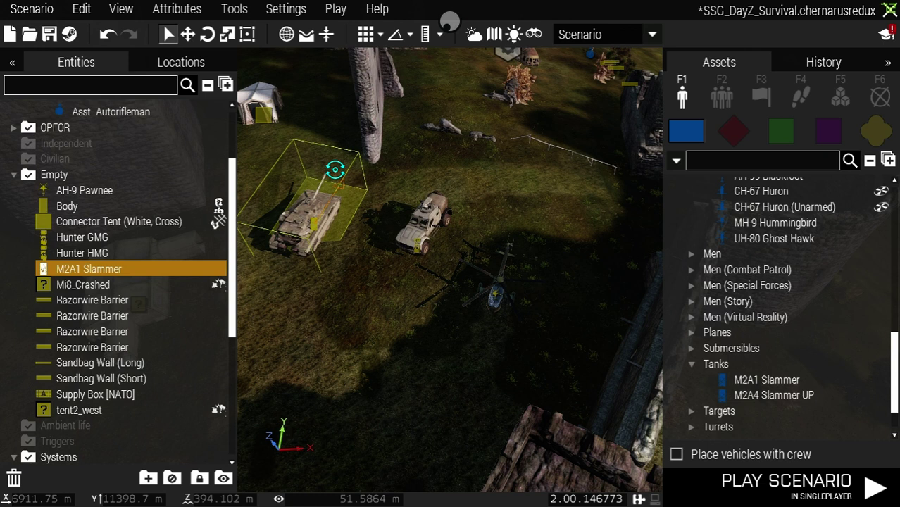
Hide the entity list so that the Slammer, Hunter GMG and Pawnee can be viewed together.
scroll(404, 320, "down", 5)
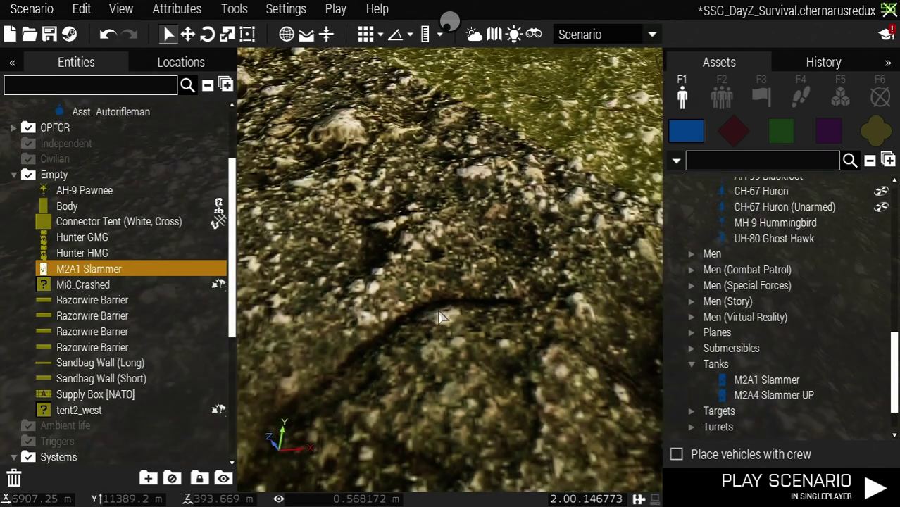
scroll(437, 309, "up", 2)
scroll(436, 314, "up", 5)
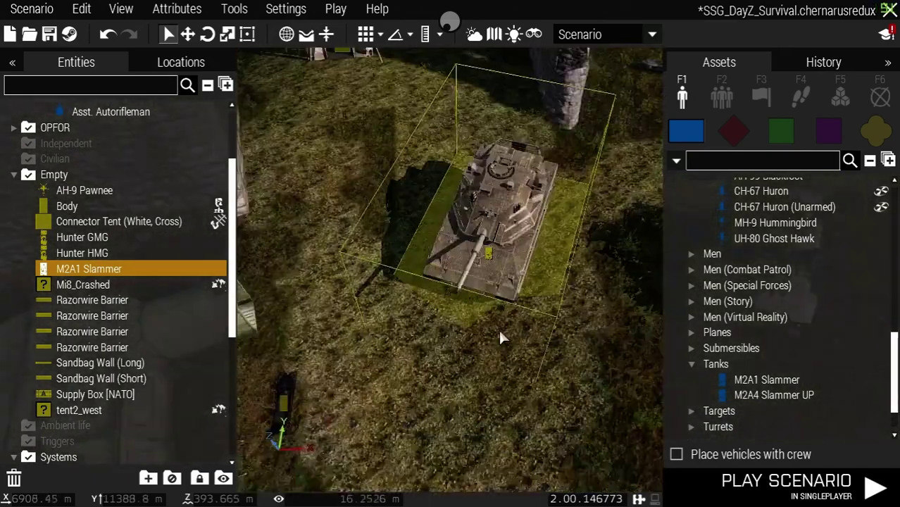
right_click_drag(562, 360, 319, 257)
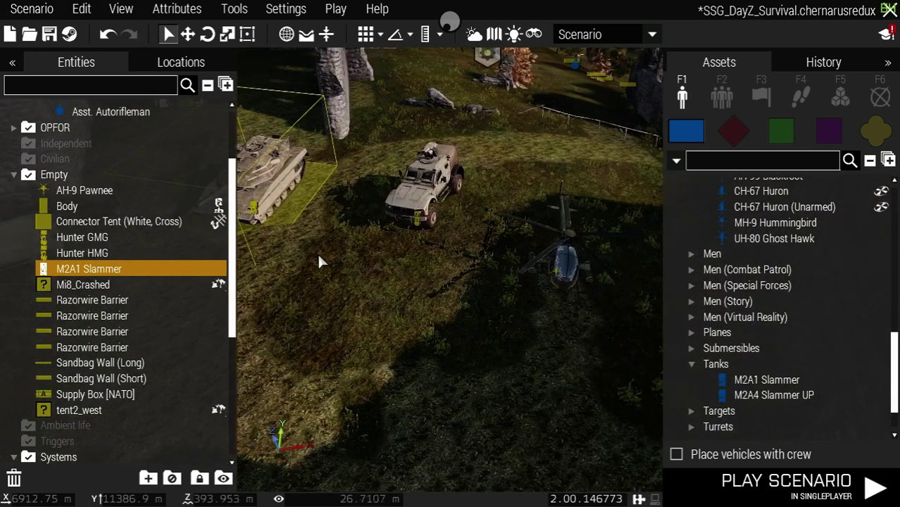
key("d")
left_click(12, 62)
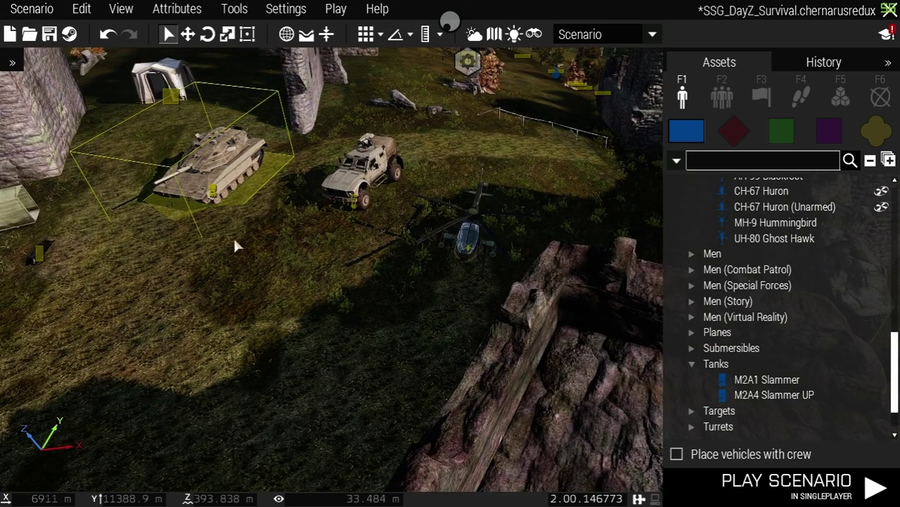
left_click(353, 164, "ctrl")
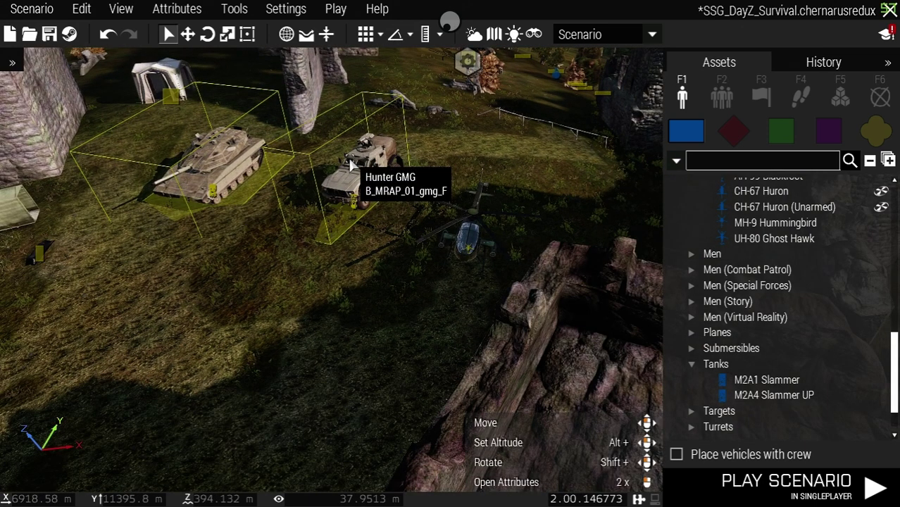
left_click(352, 163, "ctrl")
key("a")
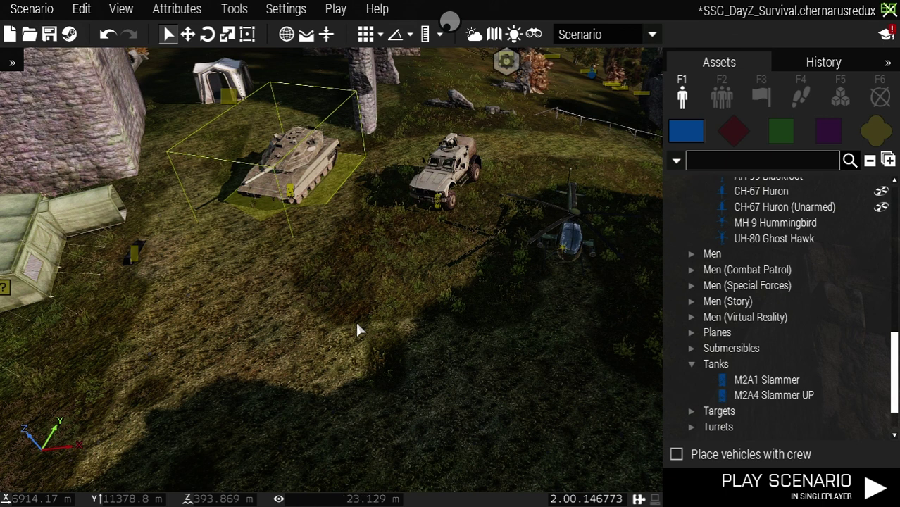
left_click(441, 181, "ctrl")
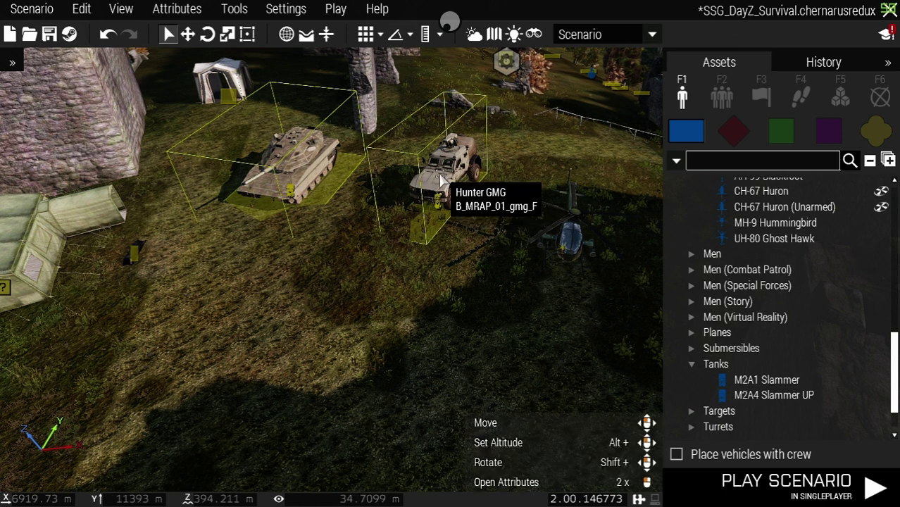
left_click(381, 330)
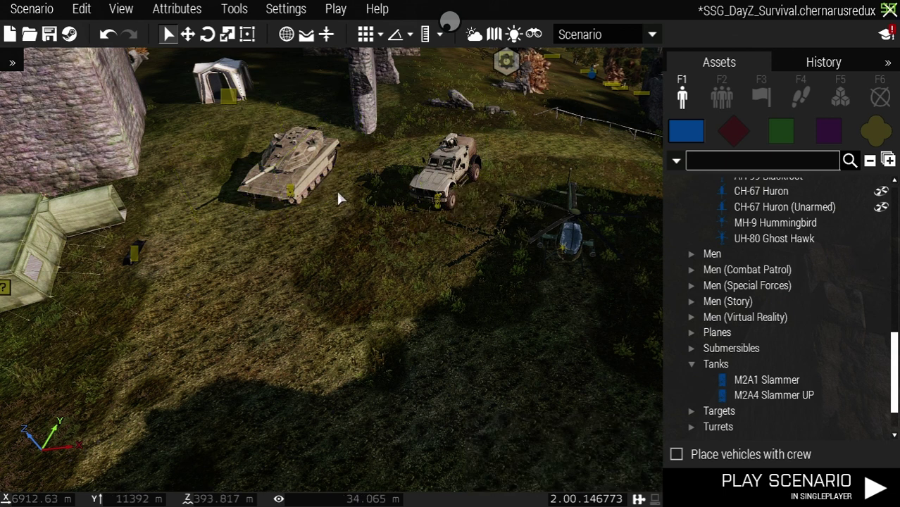
Play the scenario from the grass in front of the vehicles and inspect the supply box inside the green tent.
right_click(395, 322)
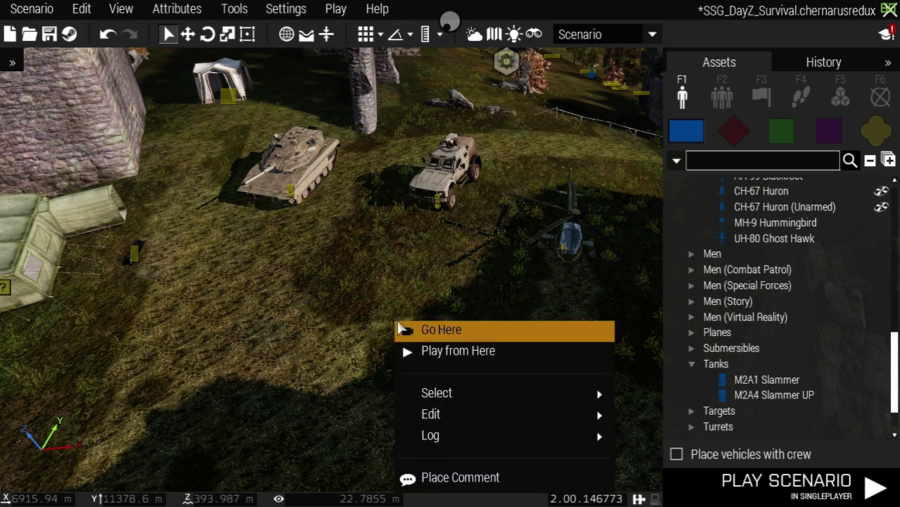
left_click(425, 350)
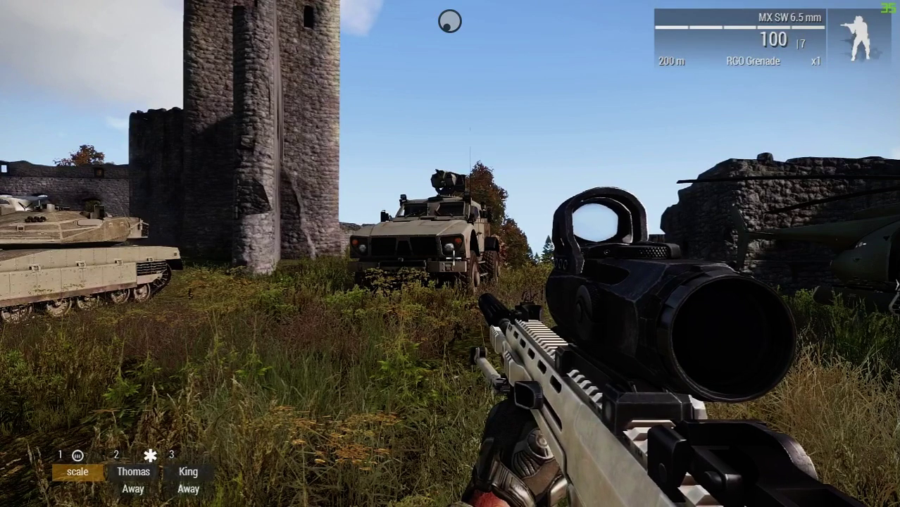
key("w")
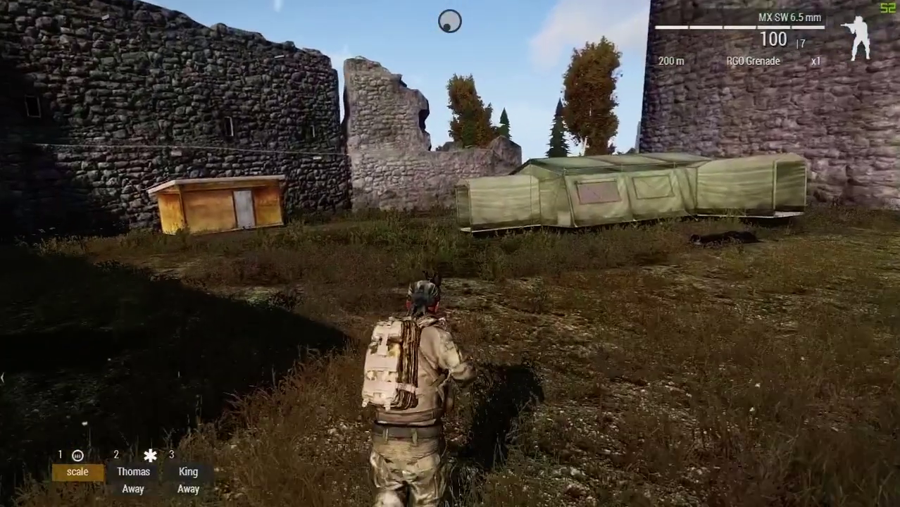
key("w")
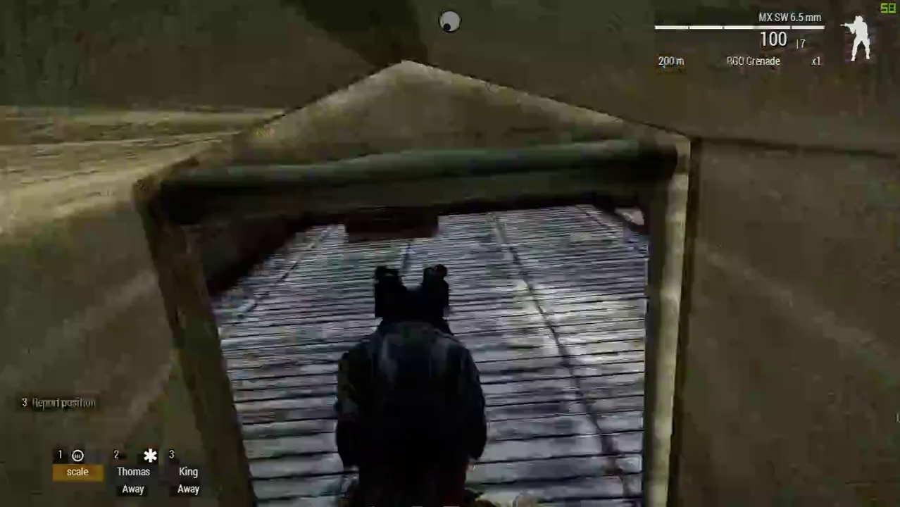
key("w")
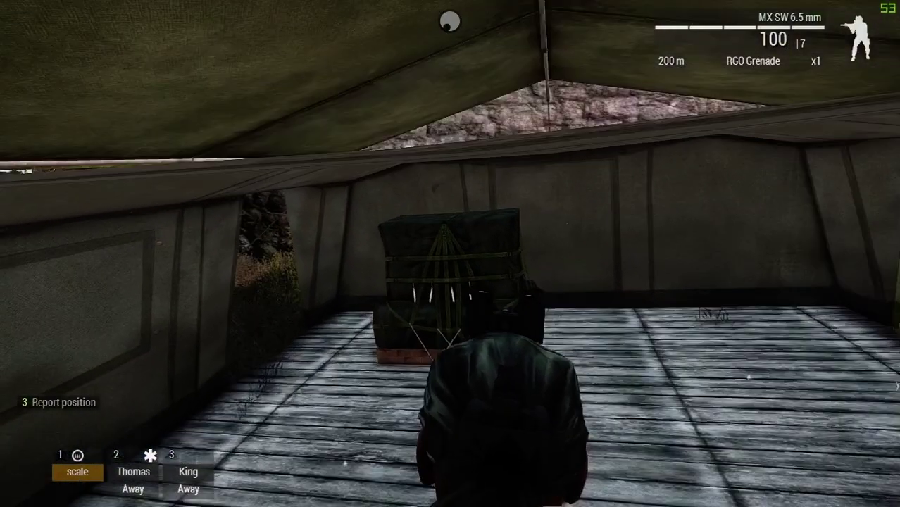
key("w")
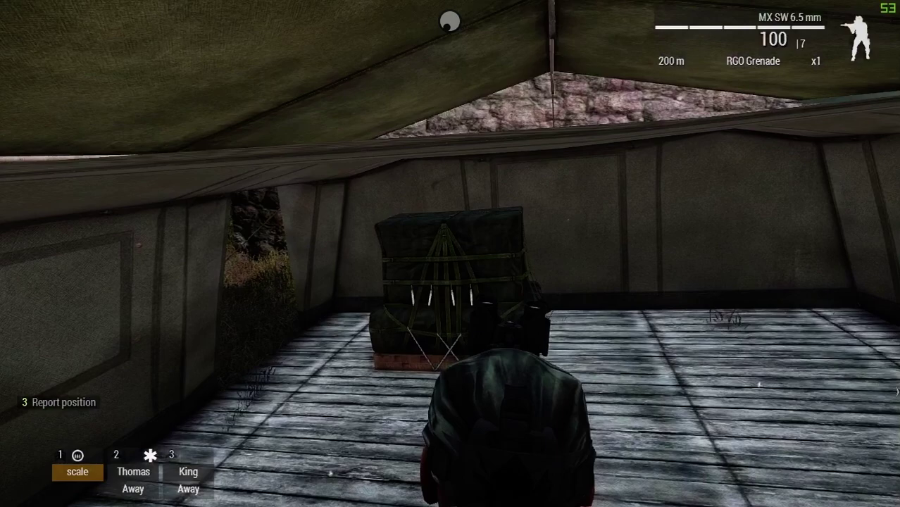
key("i")
key("i")
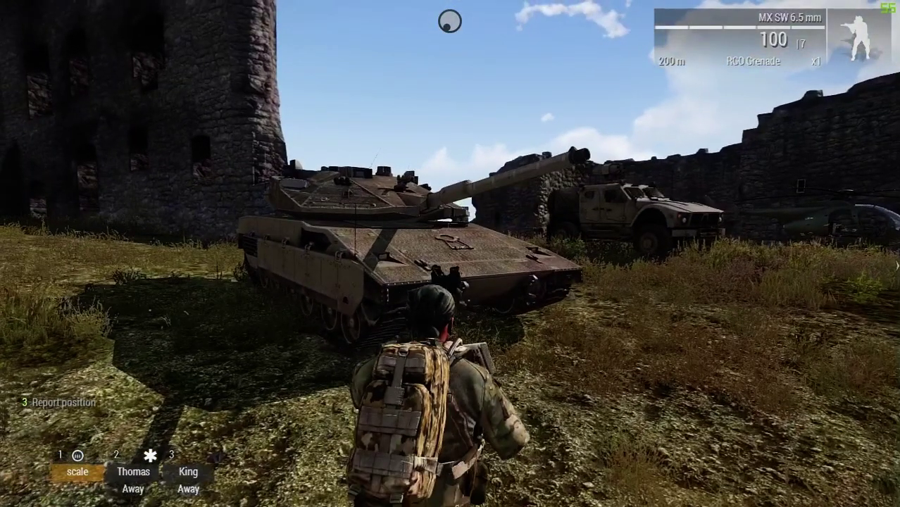
Test-fly the AH-9 Pawnee over the surroundings, firing its miniguns, and return to the Eden Editor.
key("w")
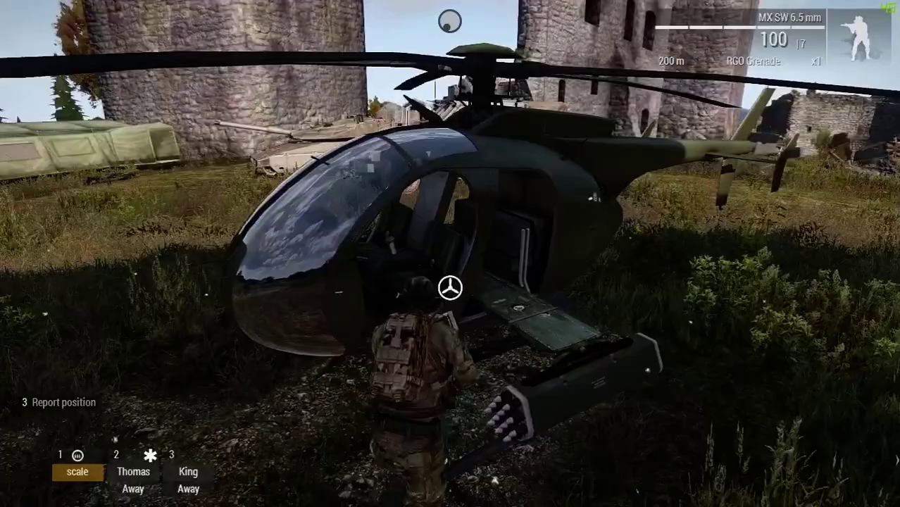
key("w")
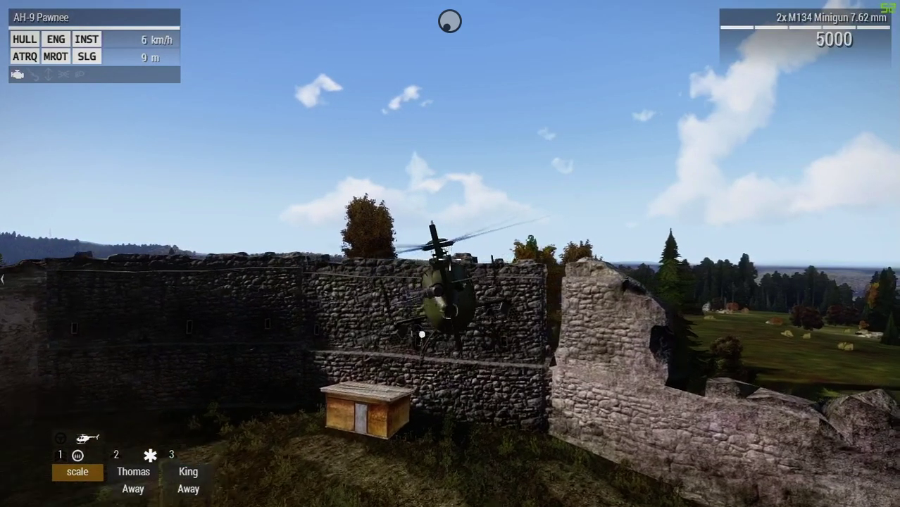
key("KP_Enter")
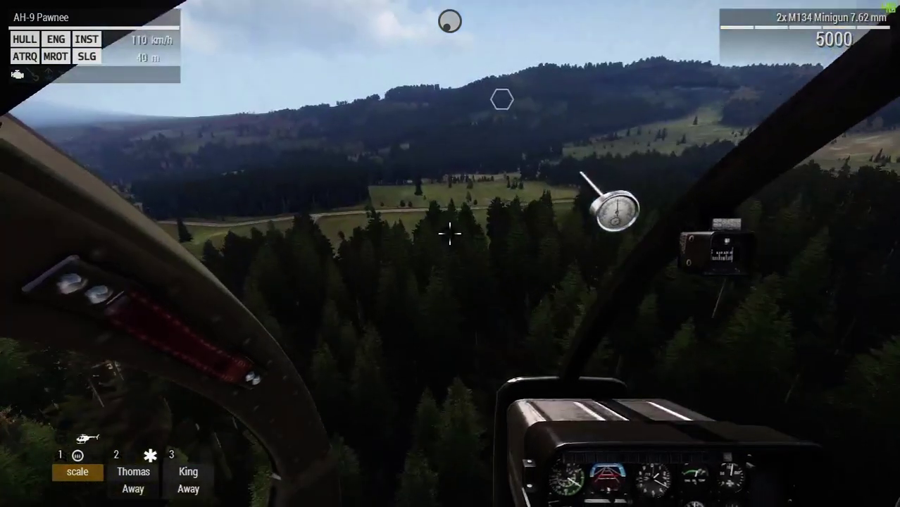
left_click(449, 233)
left_click(450, 233)
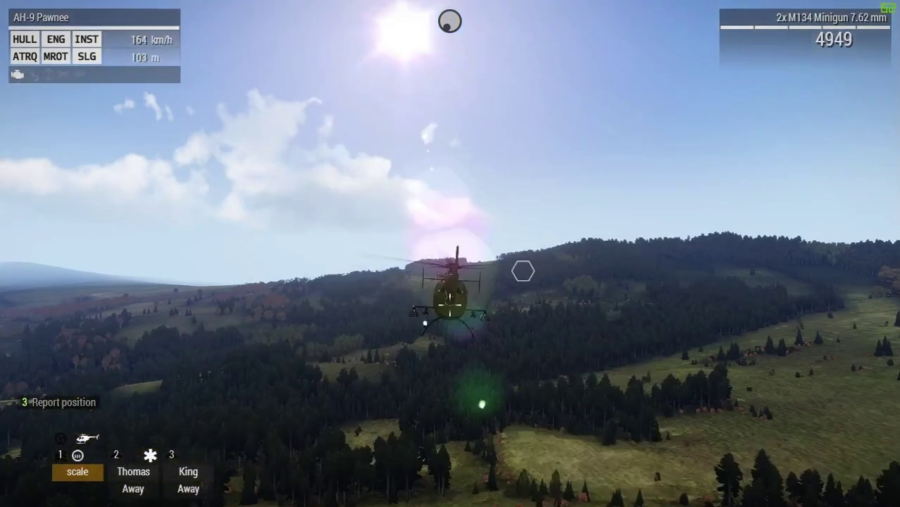
key("Escape")
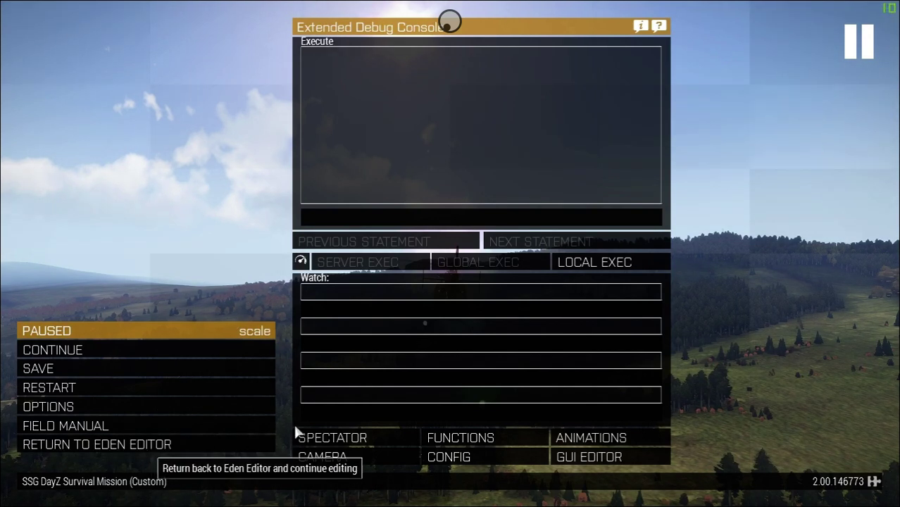
left_click(206, 450)
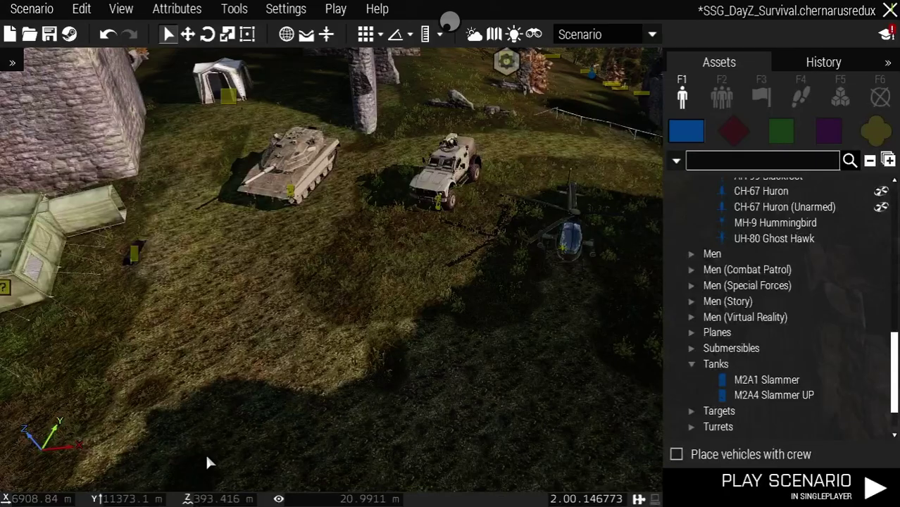
scroll(410, 376, "down", 5)
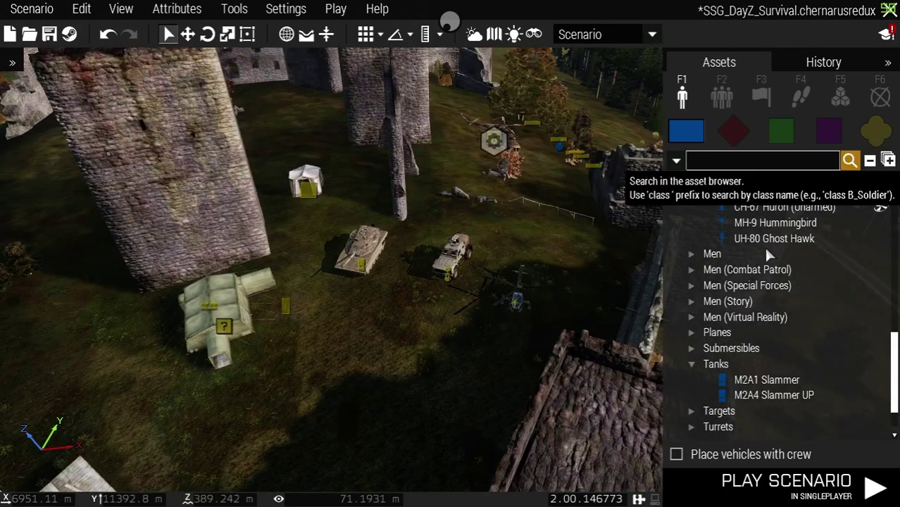
scroll(496, 365, "down", 3)
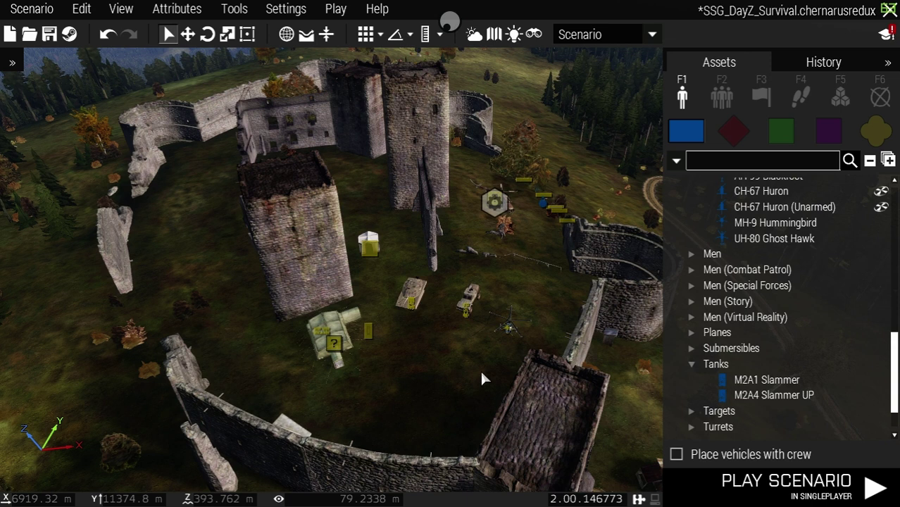
scroll(842, 321, "up", 5)
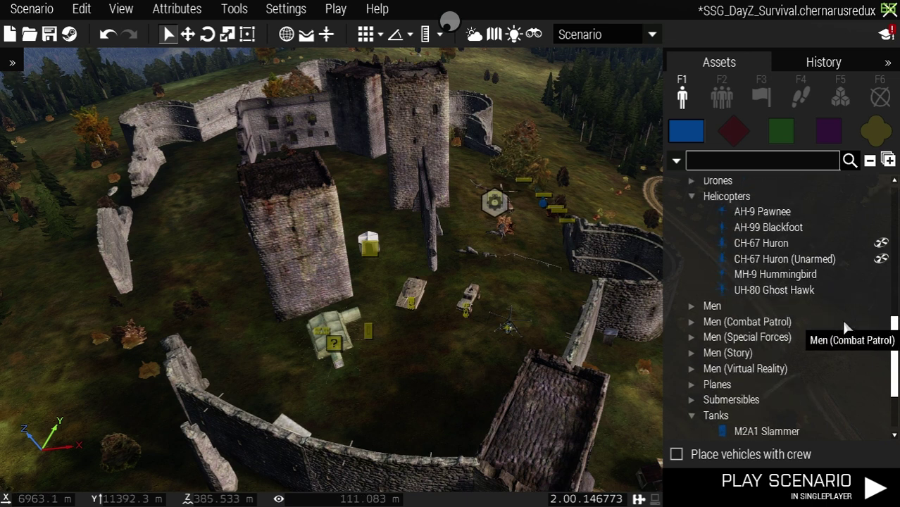
scroll(845, 323, "up", 2)
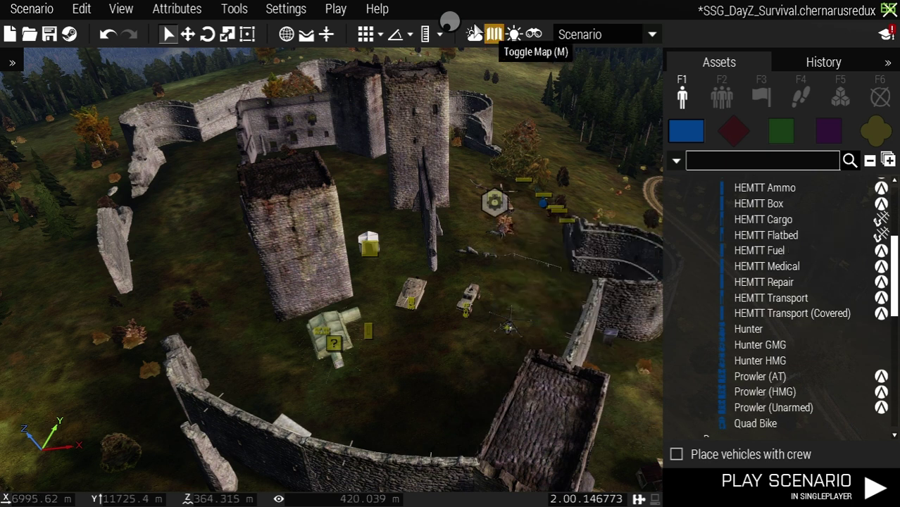
Open the Quick Menu of the Shadow streaming client.
left_click(449, 21)
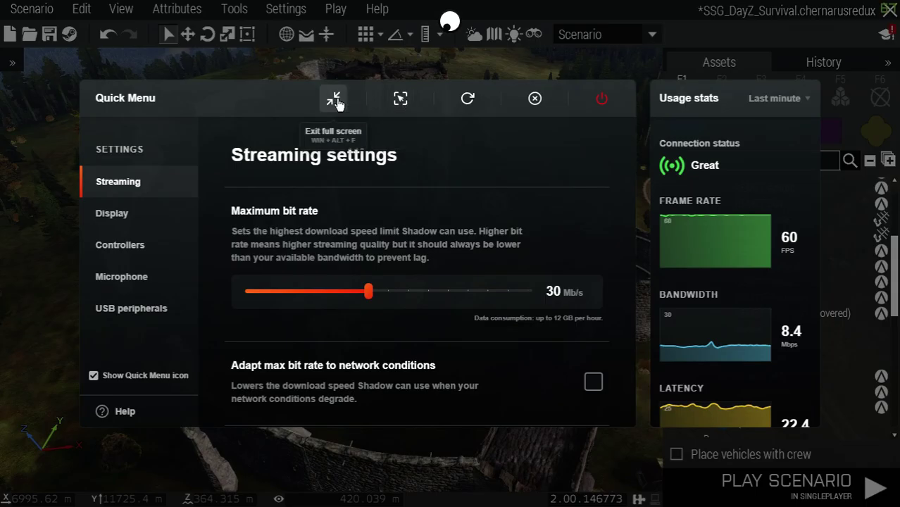